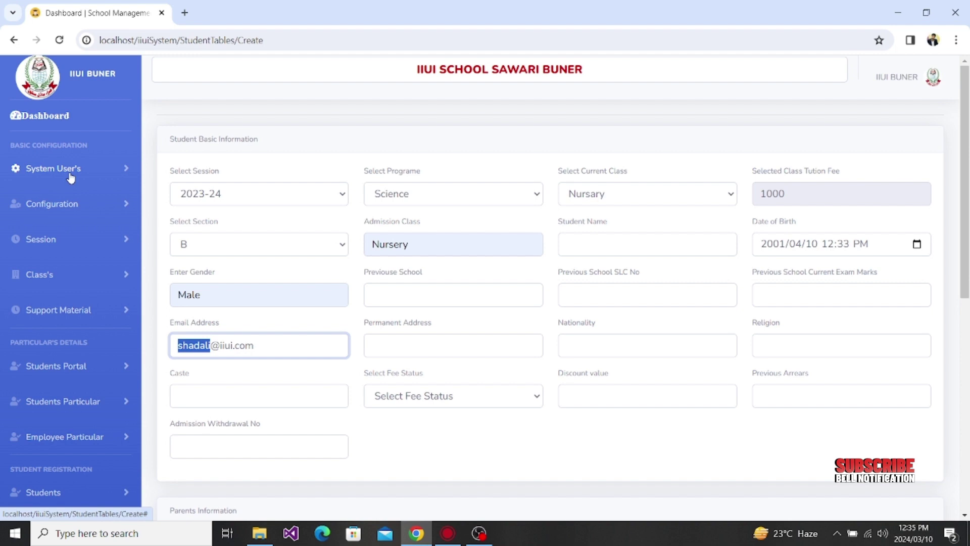
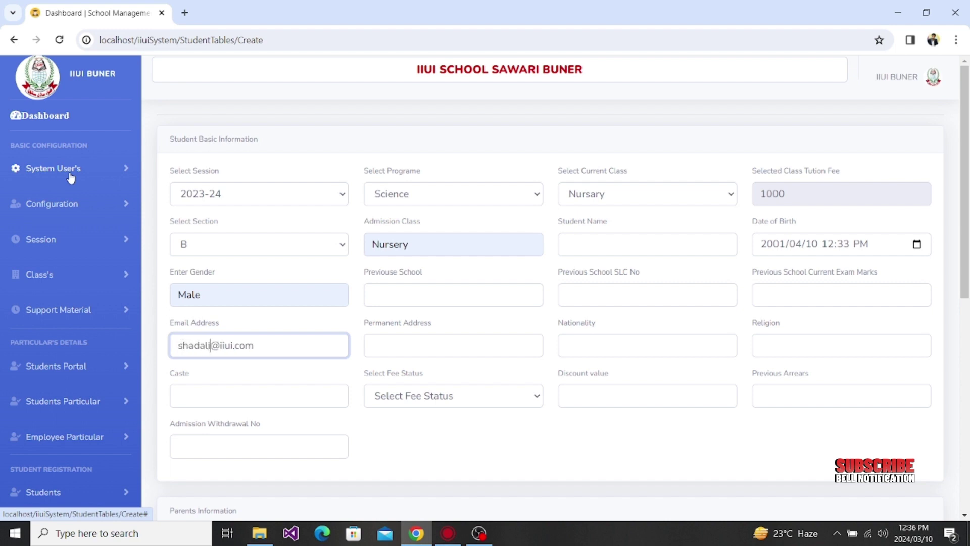
Step: Step past the address, nationality and religion fields and set Caste to Punjabi
click(390, 348)
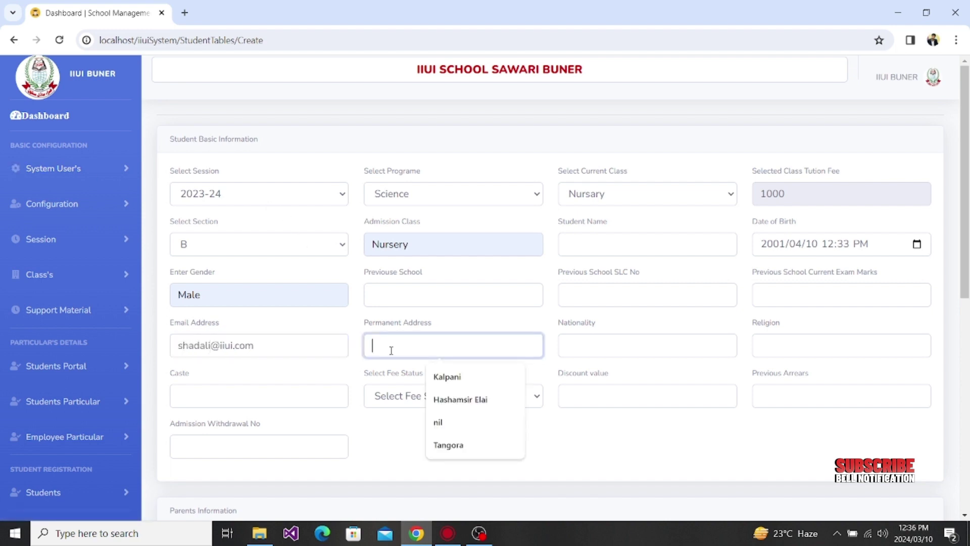
click(624, 354)
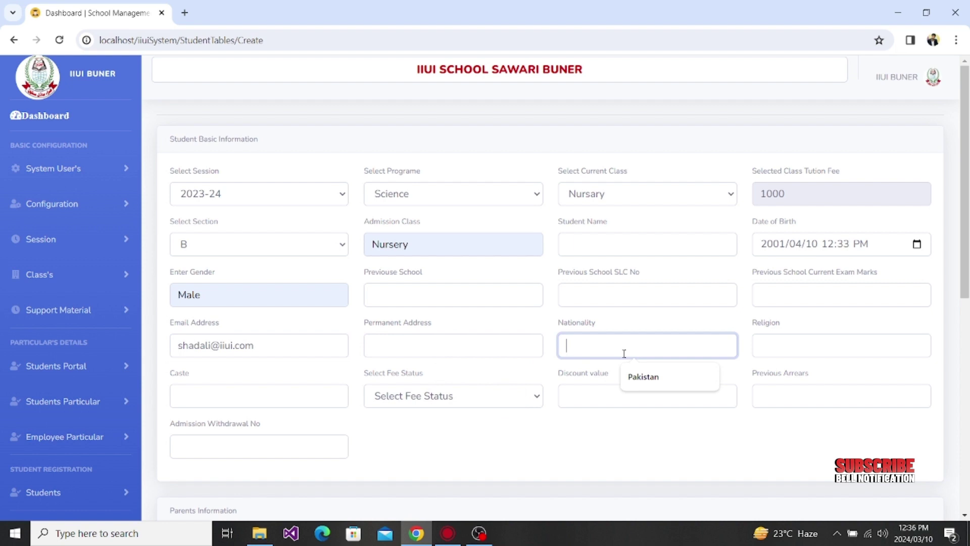
click(797, 339)
click(199, 390)
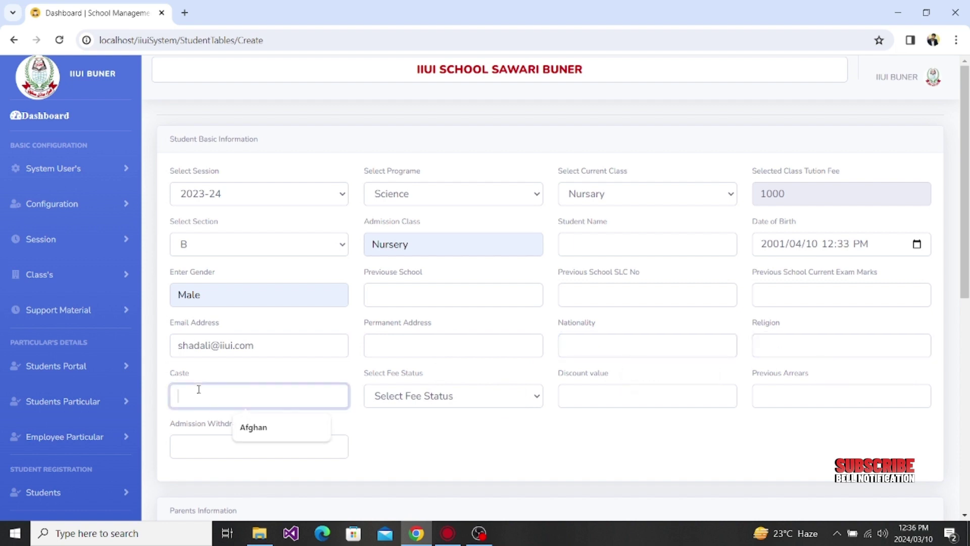
click(285, 429)
text(Punjabi)
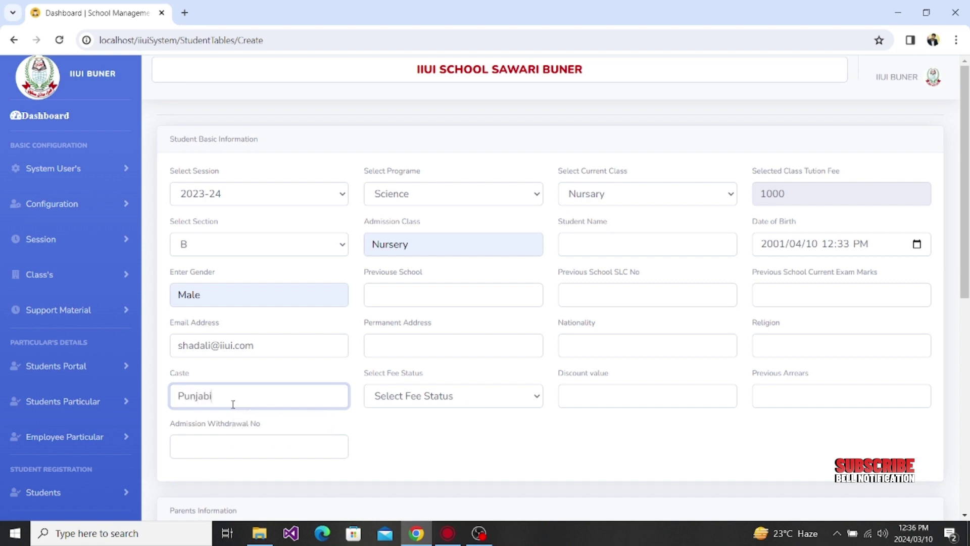
click(471, 402)
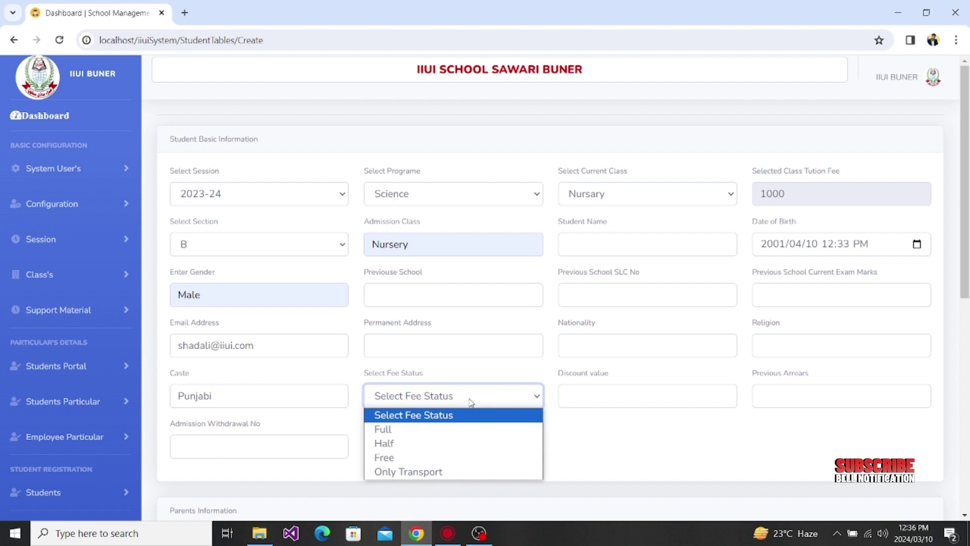
Step: Choose Half in the Select Fee Status dropdown
scroll(471, 403, down, 1)
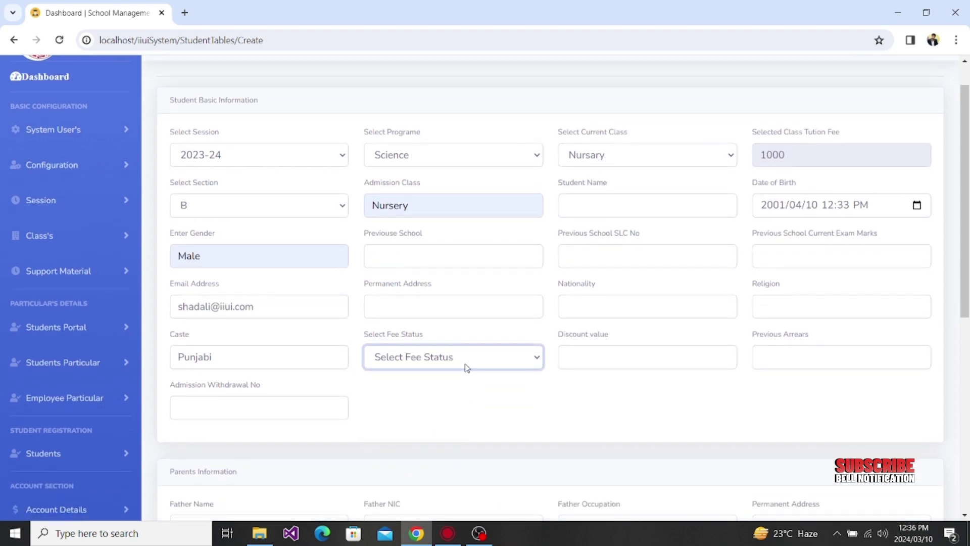
click(464, 363)
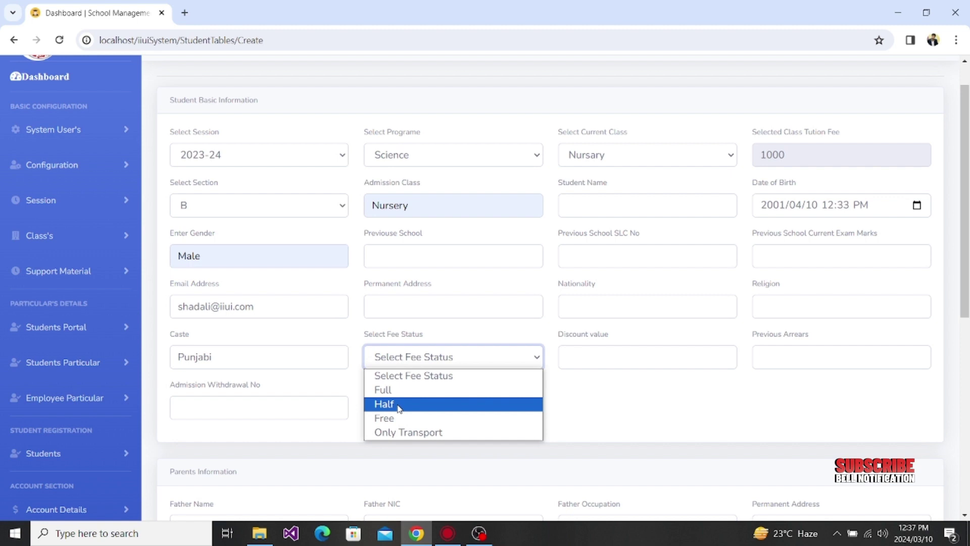
click(400, 404)
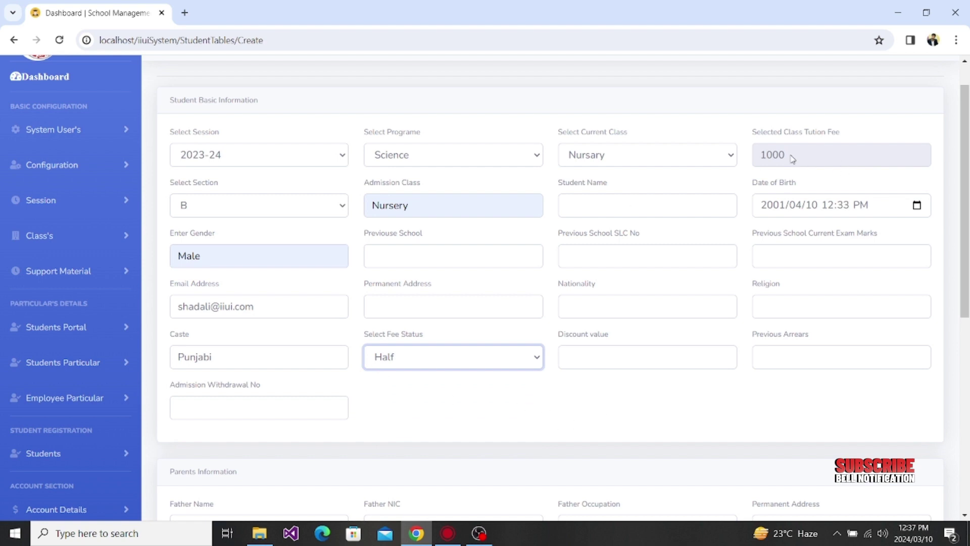
Step: Try Free and then Only Transport as the student's fee status
drag(794, 160, 756, 160)
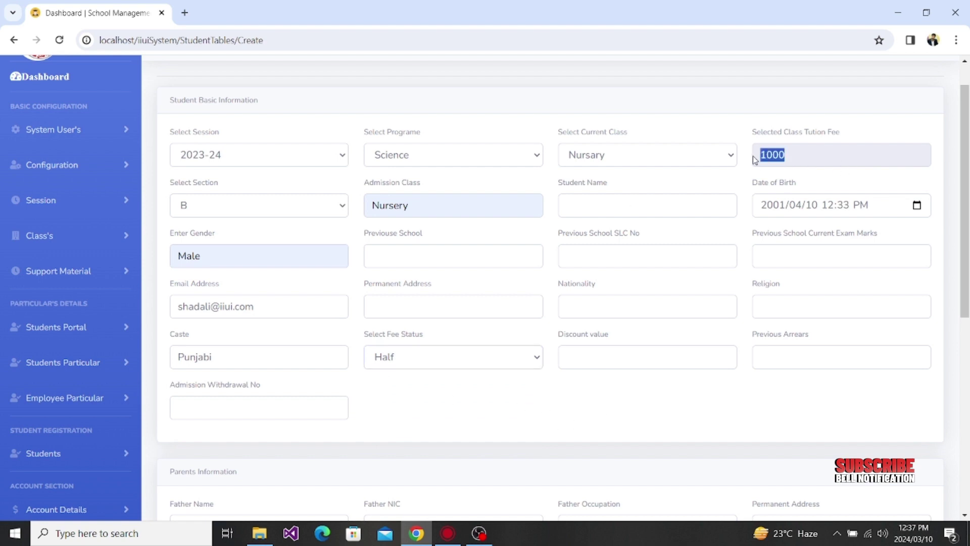
click(476, 362)
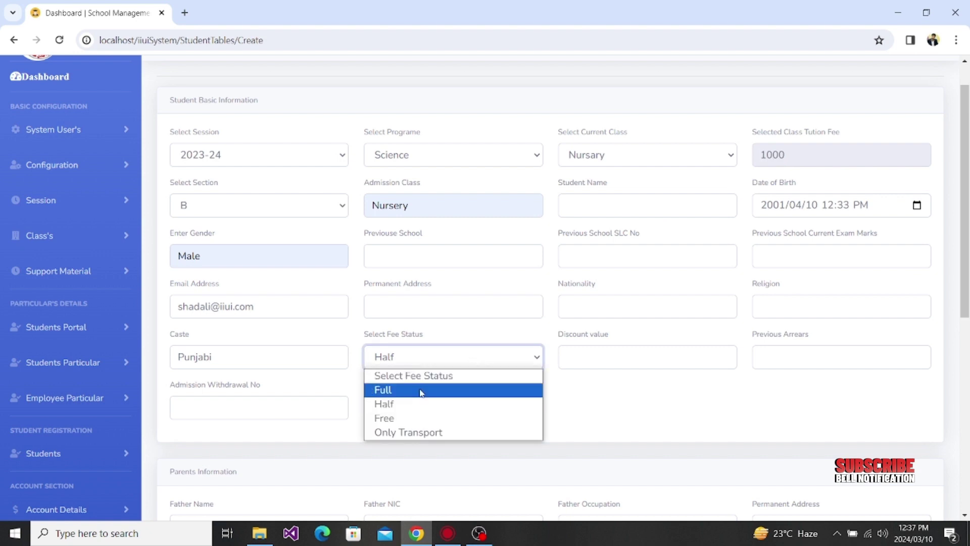
click(400, 423)
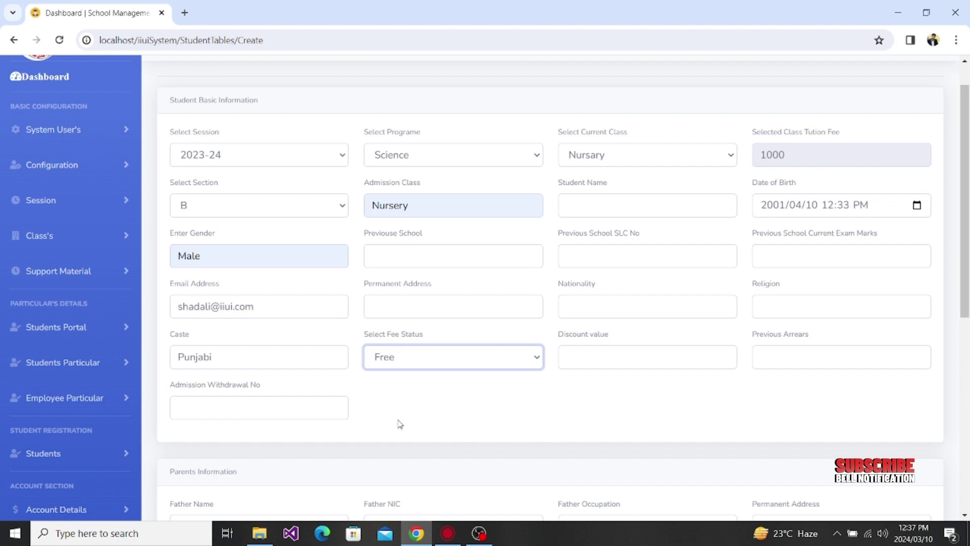
click(446, 366)
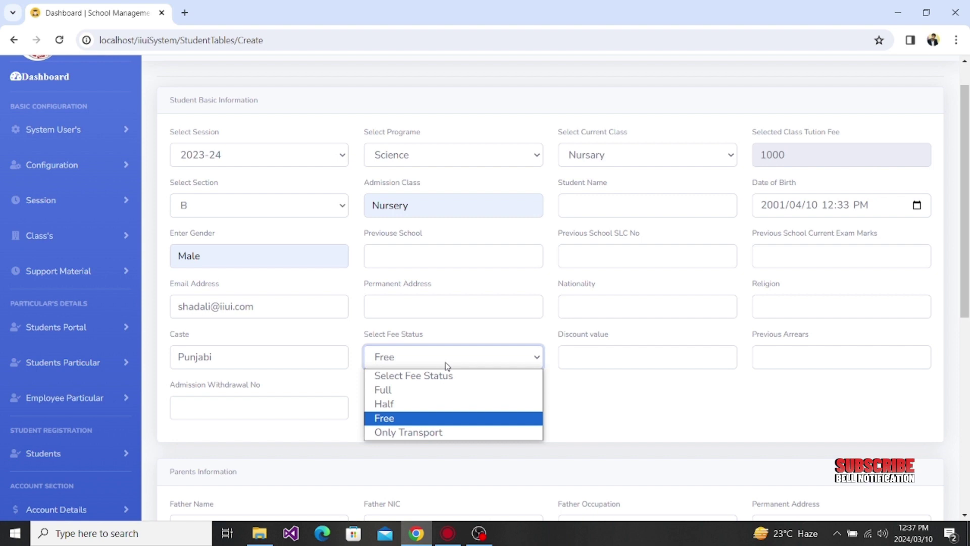
click(426, 433)
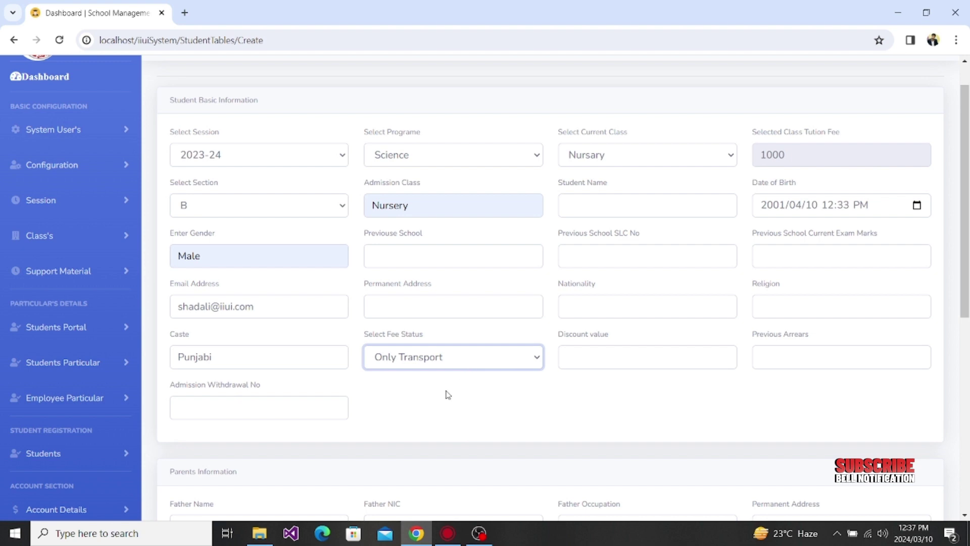
Step: Settle the fee status on Full after rechecking the 1000 tuition fee
click(461, 365)
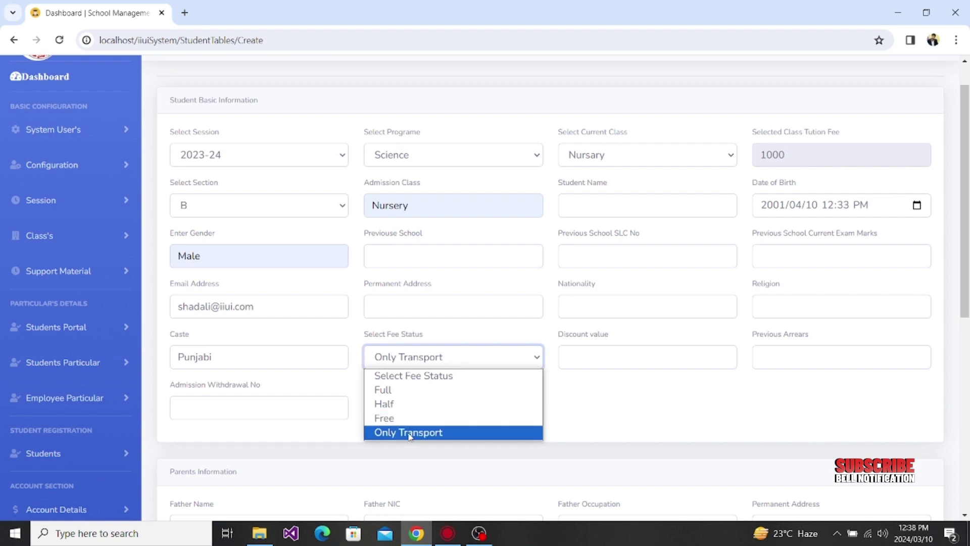
click(409, 434)
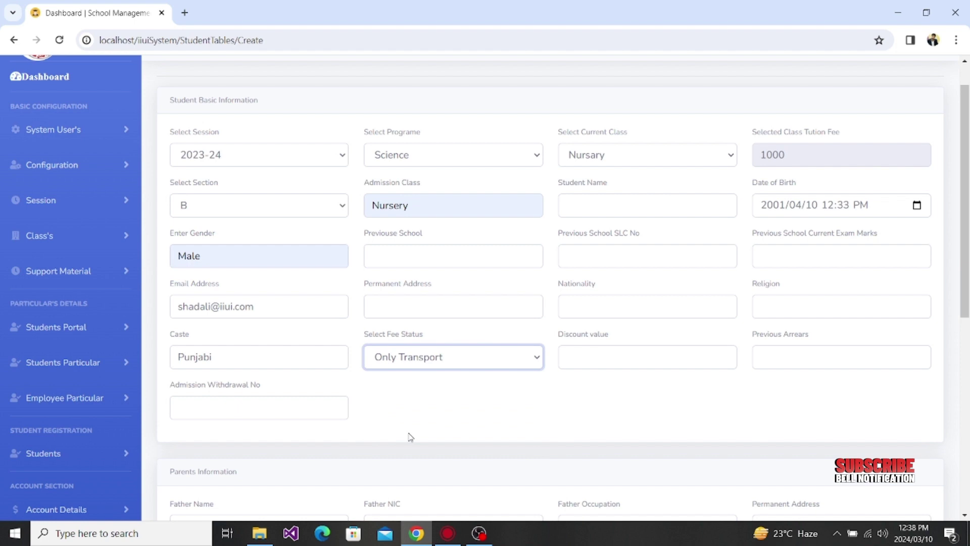
double_click(786, 161)
drag(786, 160, 757, 162)
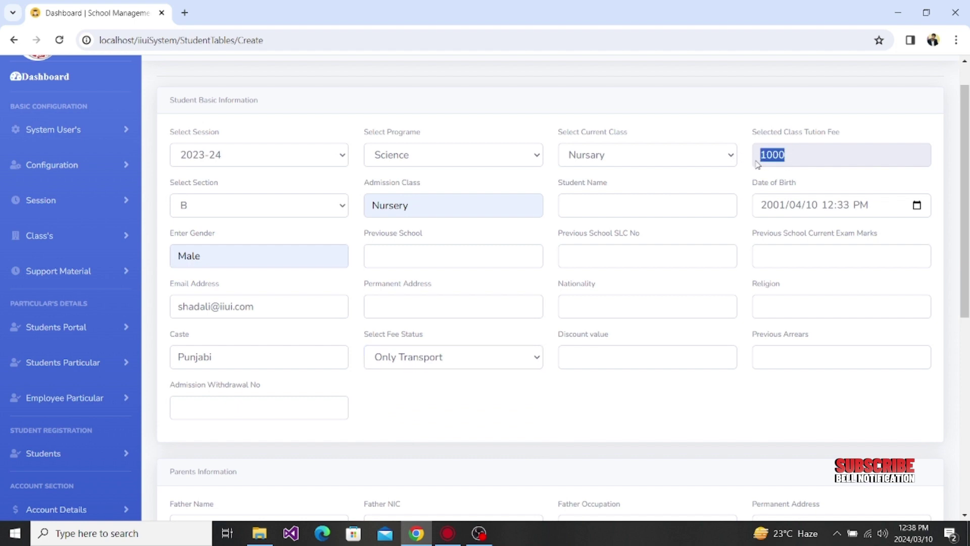
click(510, 359)
click(427, 389)
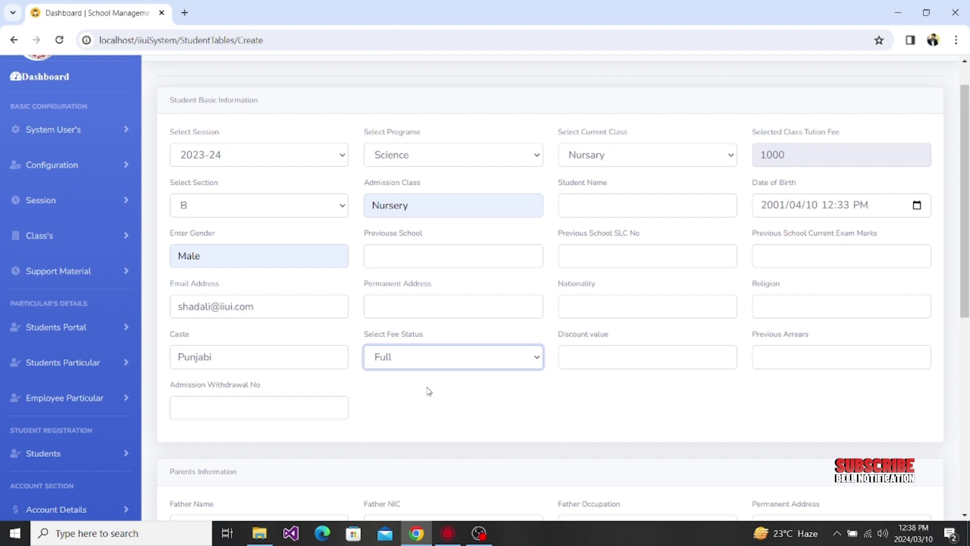
Step: Enter 100 as the discount value and move on to Previous Arrears
click(618, 354)
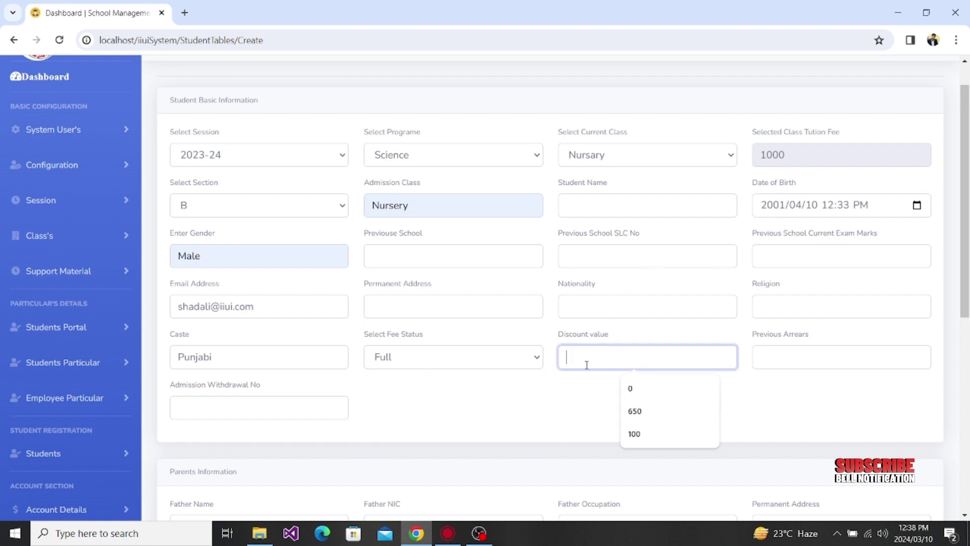
text(100)
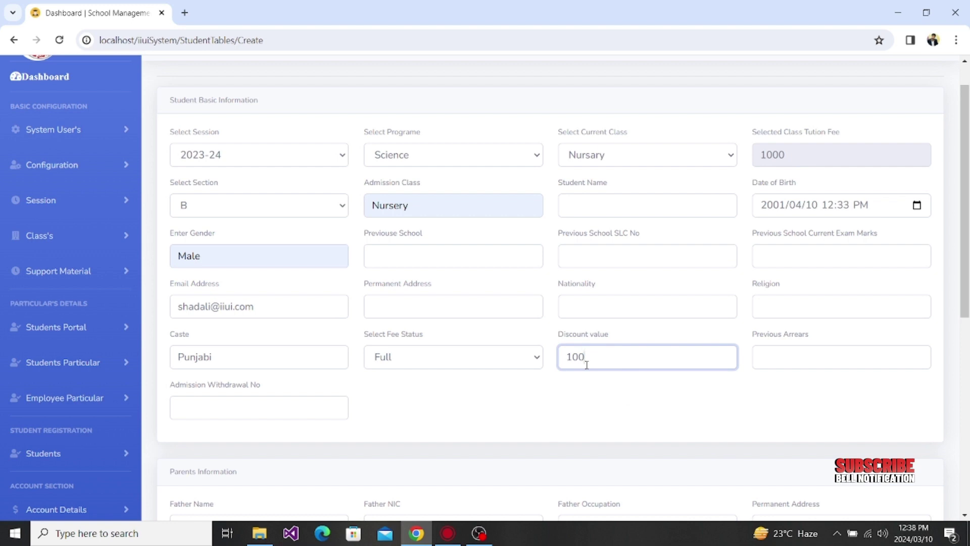
key(Tab)
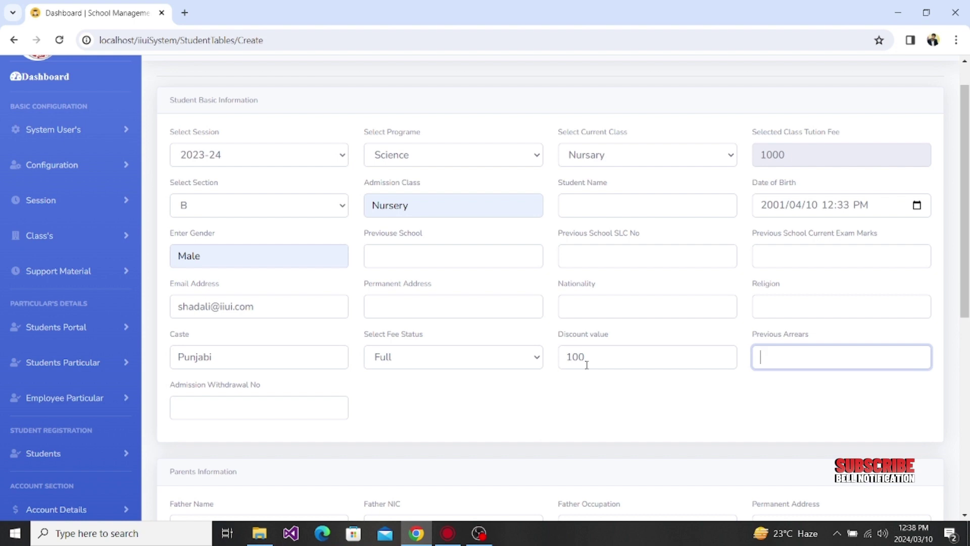
Step: Enter 10000 as the student's previous arrears
text(10000)
click(258, 409)
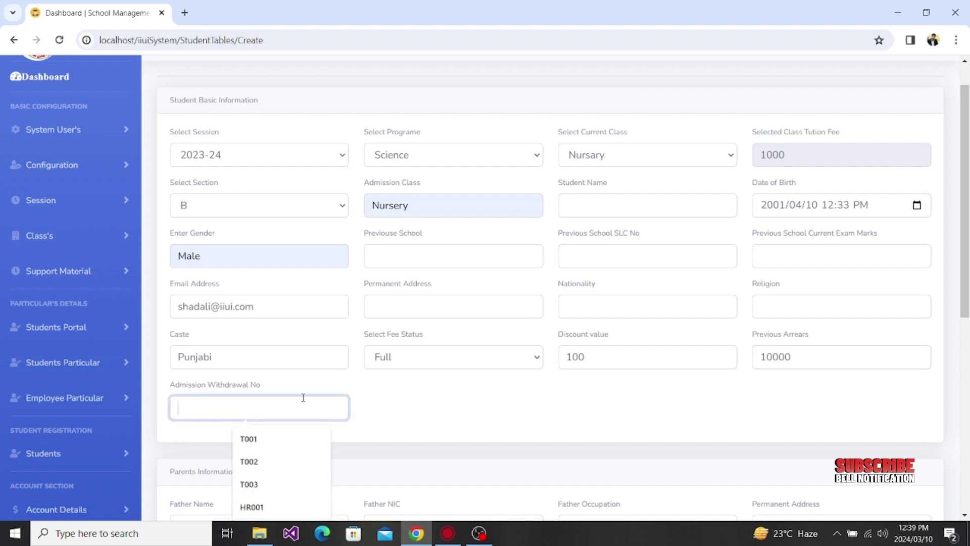
Step: Move through the father name, NIC, occupation and permanent address fields, leaving them blank
click(467, 412)
scroll(465, 411, down, 2)
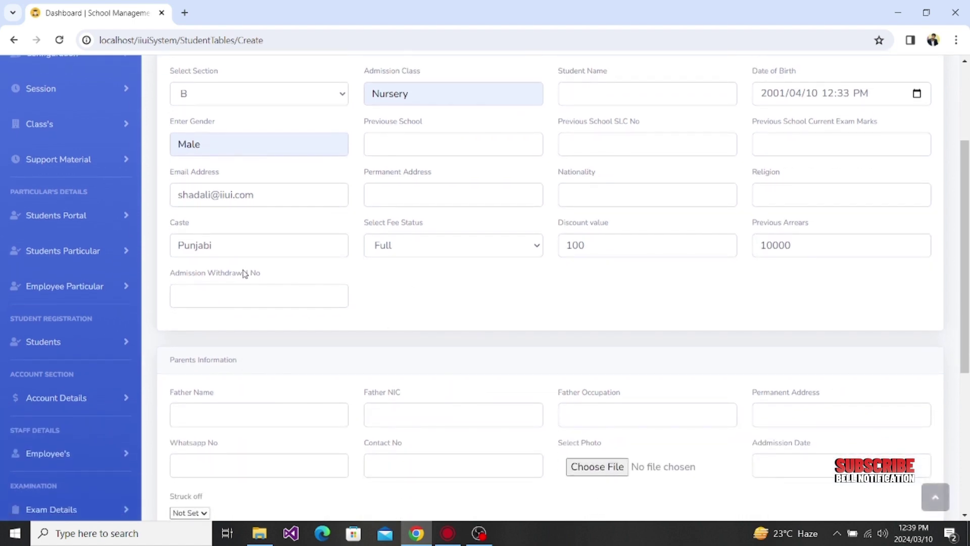
scroll(247, 354, down, 2)
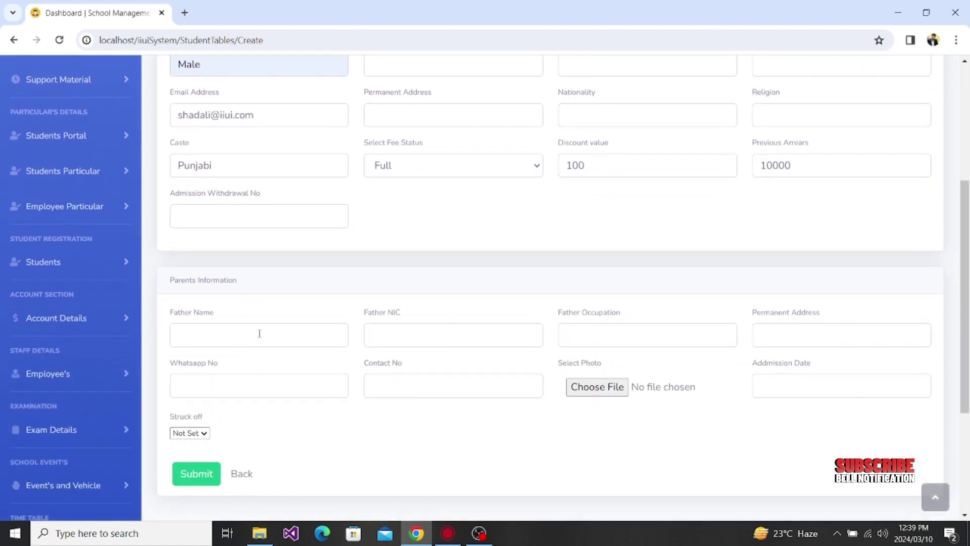
click(259, 333)
click(466, 335)
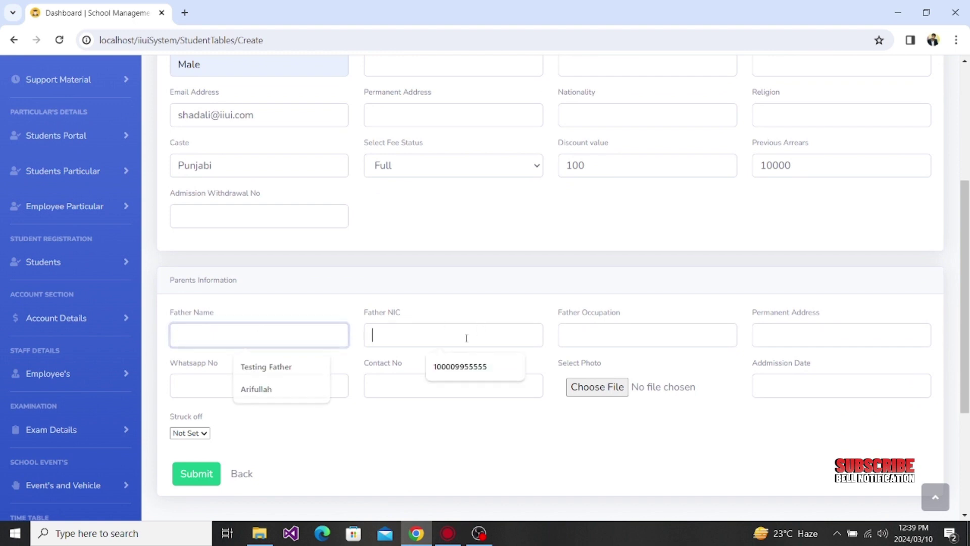
click(634, 329)
click(817, 338)
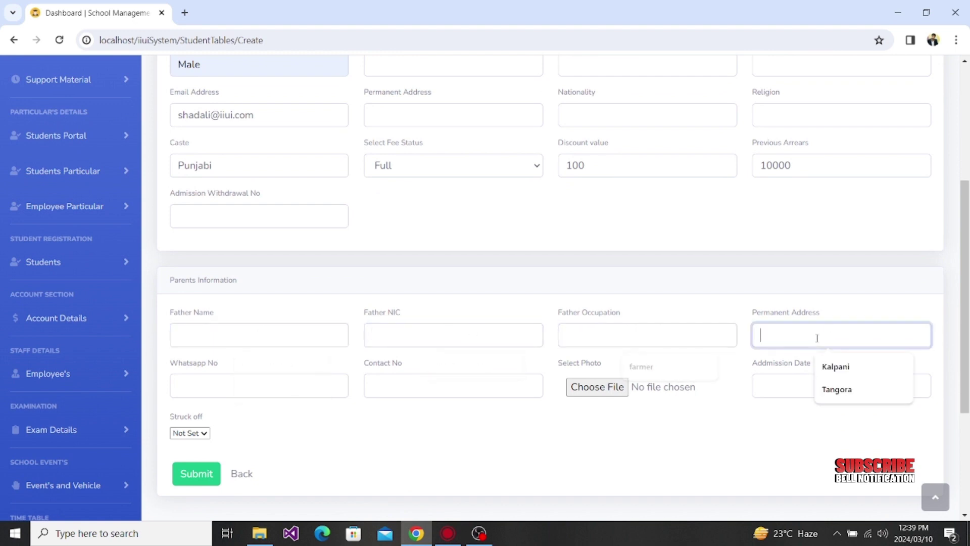
click(445, 113)
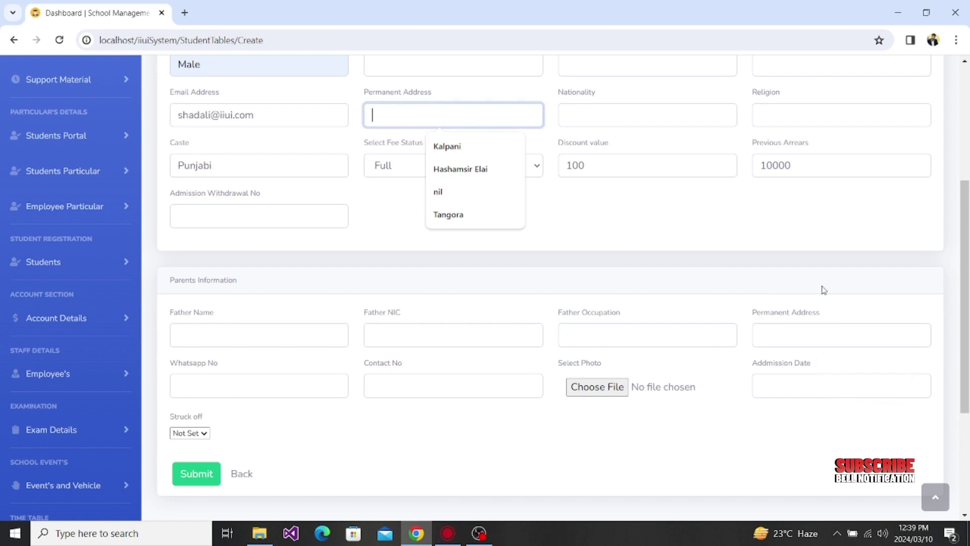
click(776, 332)
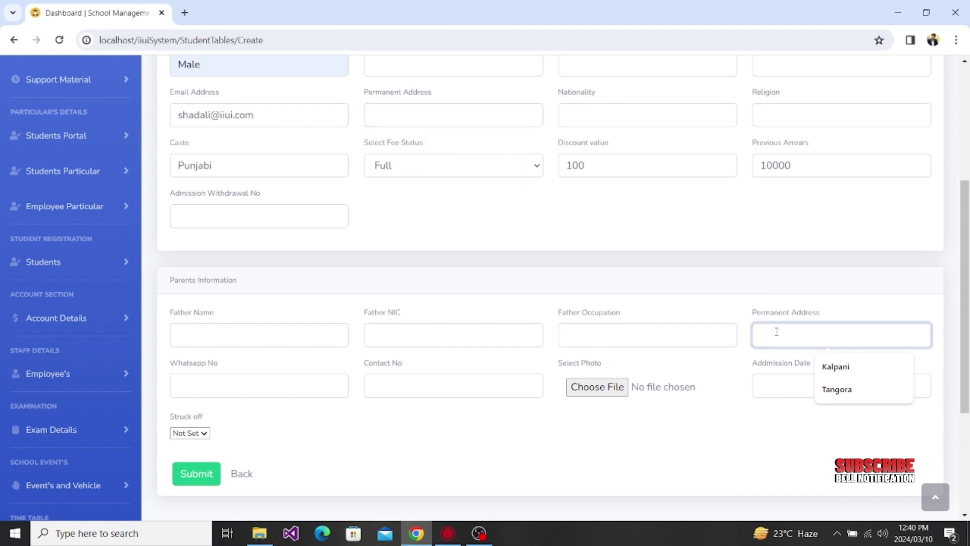
Step: Skip the Whatsapp and contact numbers and set Admission Date to 2024-02-04
click(305, 387)
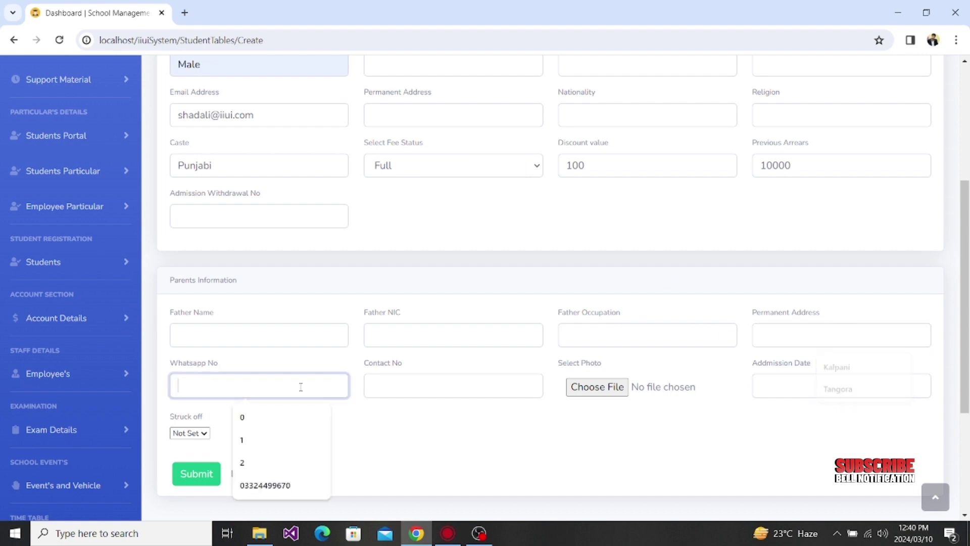
click(416, 390)
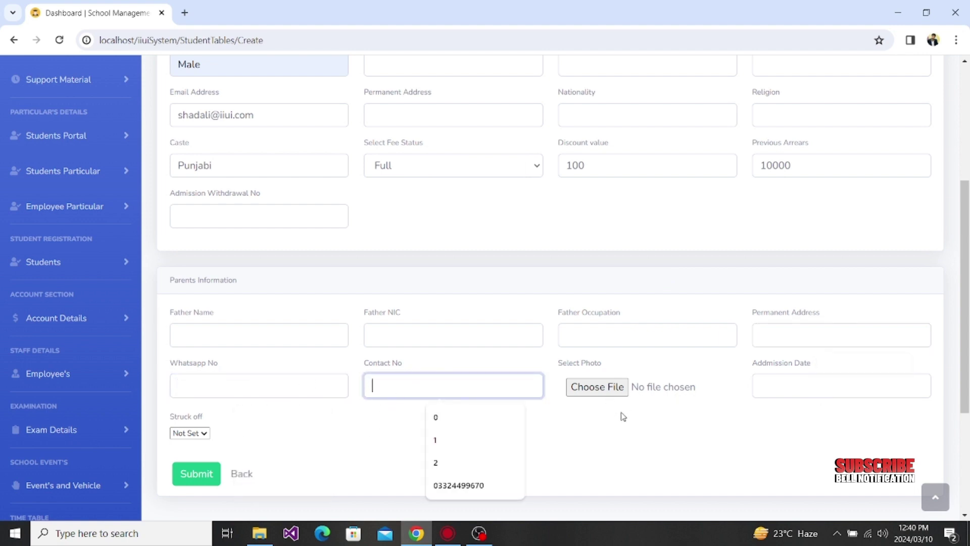
click(797, 394)
click(831, 417)
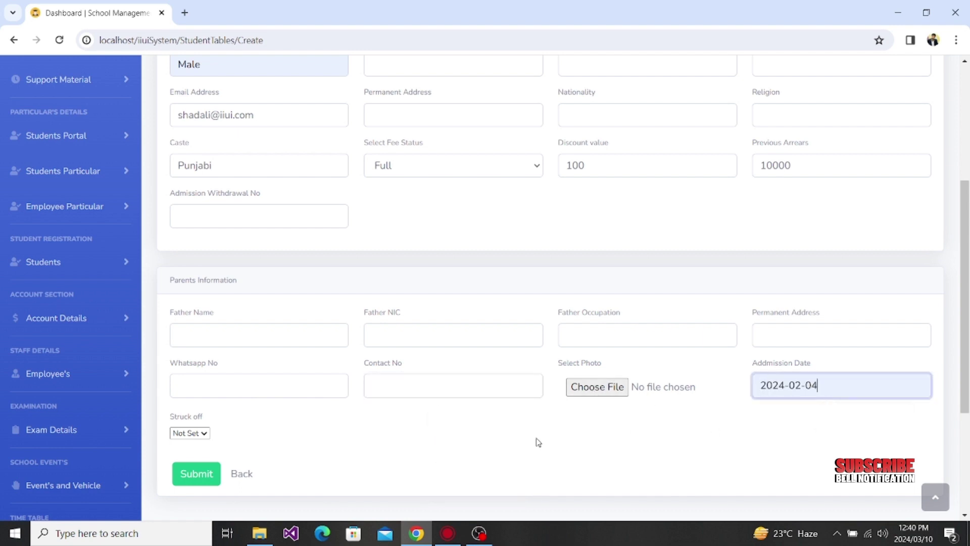
scroll(537, 442, down, 2)
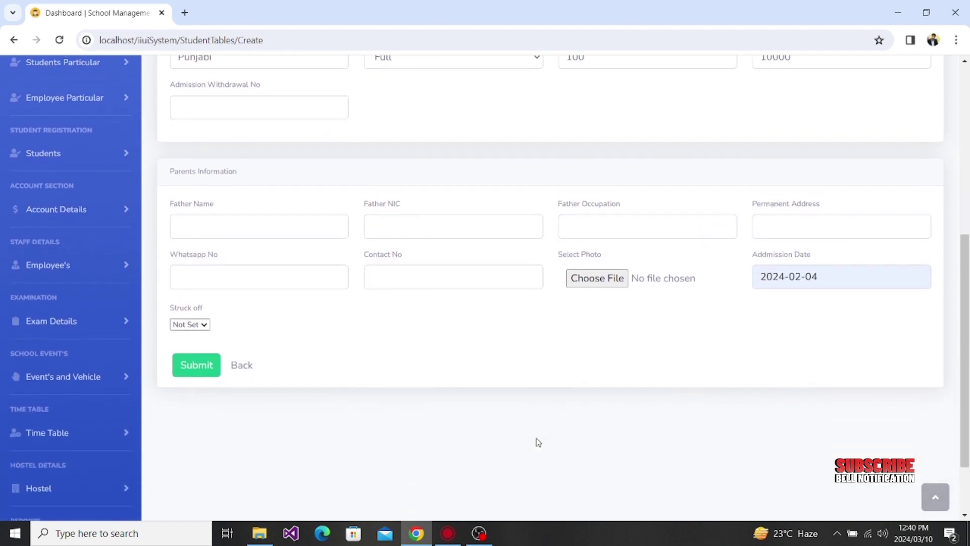
Step: Set Struck off to False and go Back to the dashboard
click(178, 321)
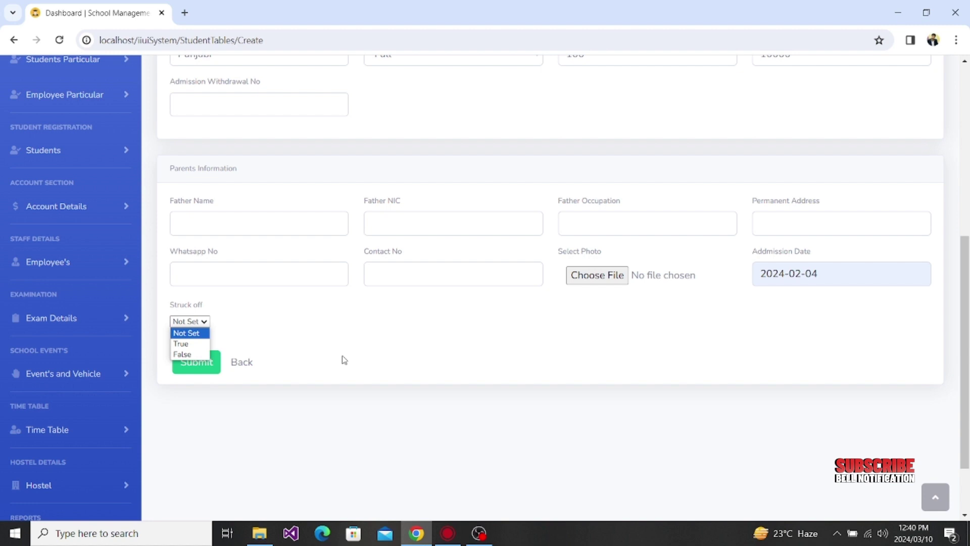
click(192, 355)
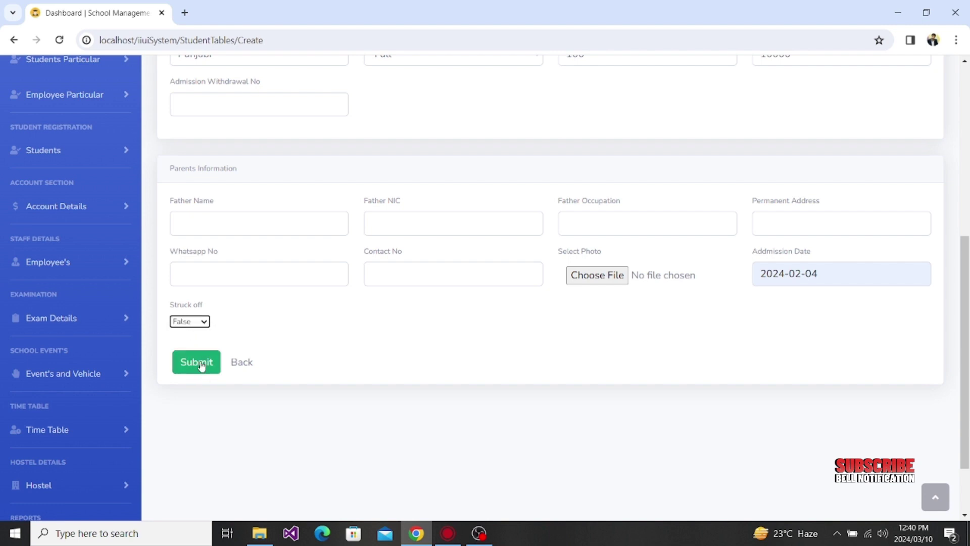
click(241, 363)
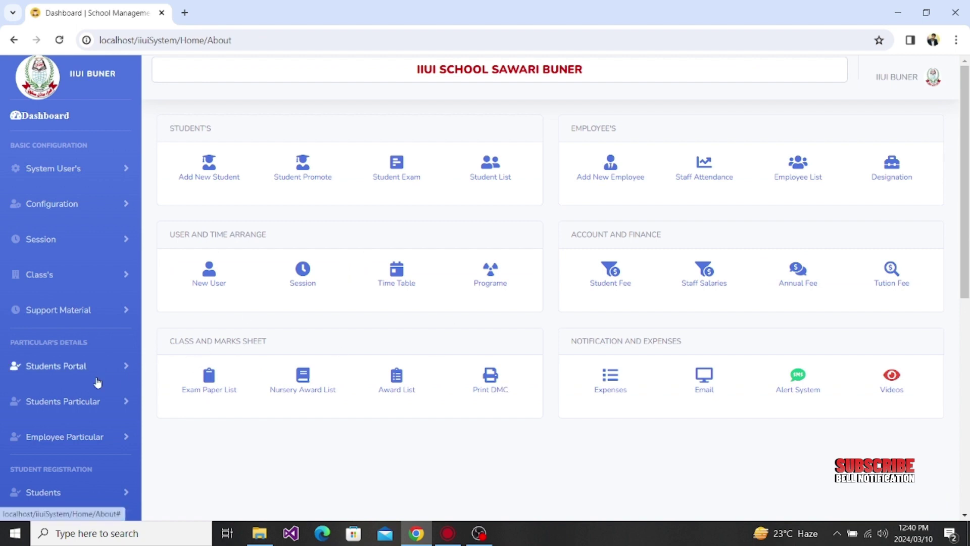
Step: Open Active Student's List from the sidebar
scroll(98, 382, down, 5)
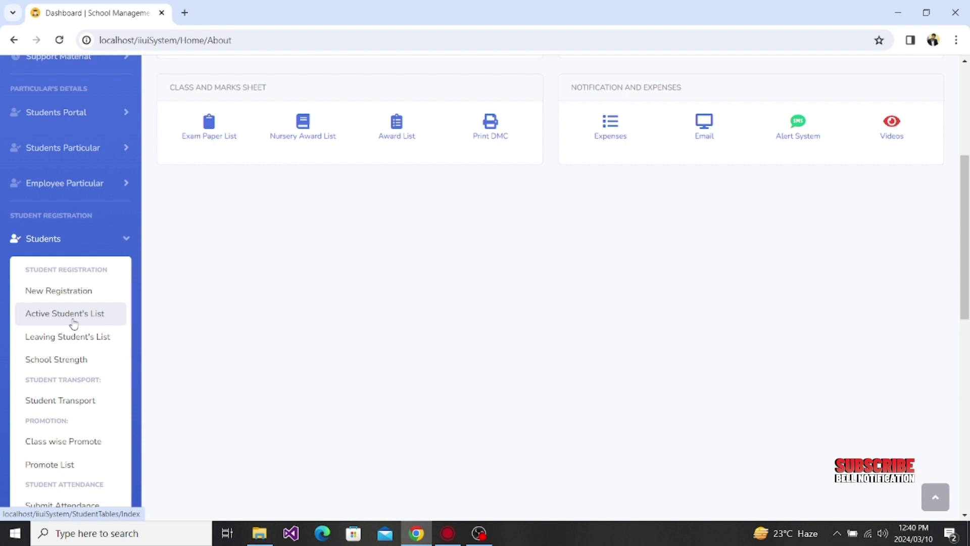
click(73, 322)
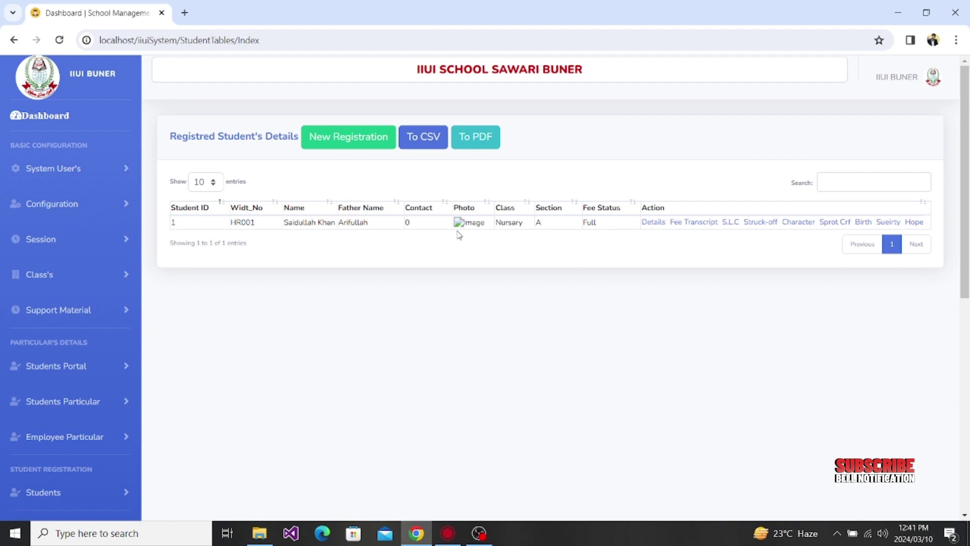
click(653, 222)
scroll(402, 346, down, 3)
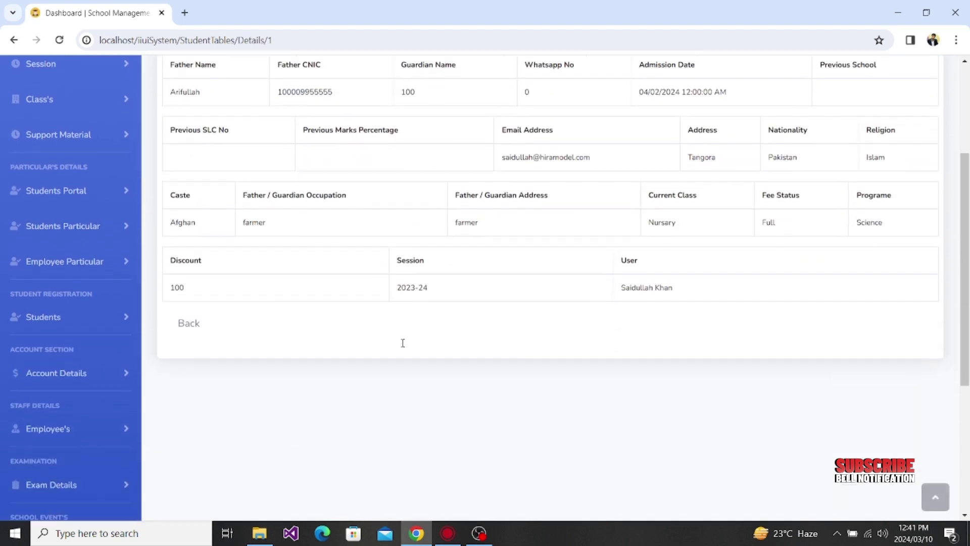
scroll(403, 343, up, 1)
click(192, 382)
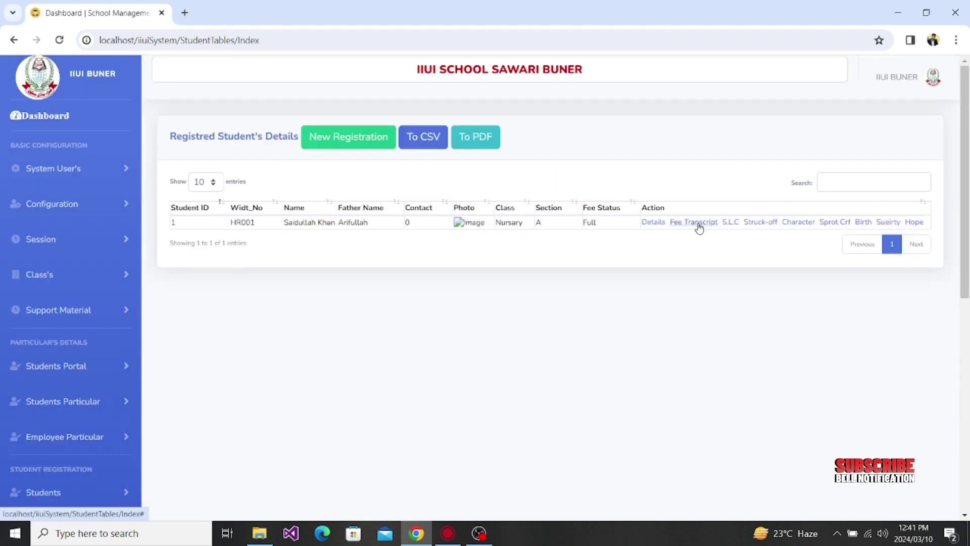
click(731, 223)
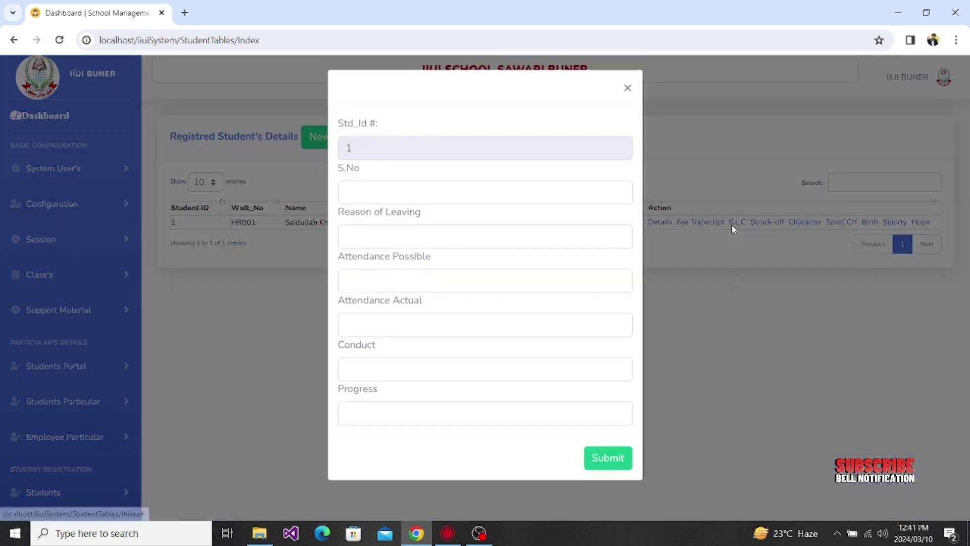
click(454, 202)
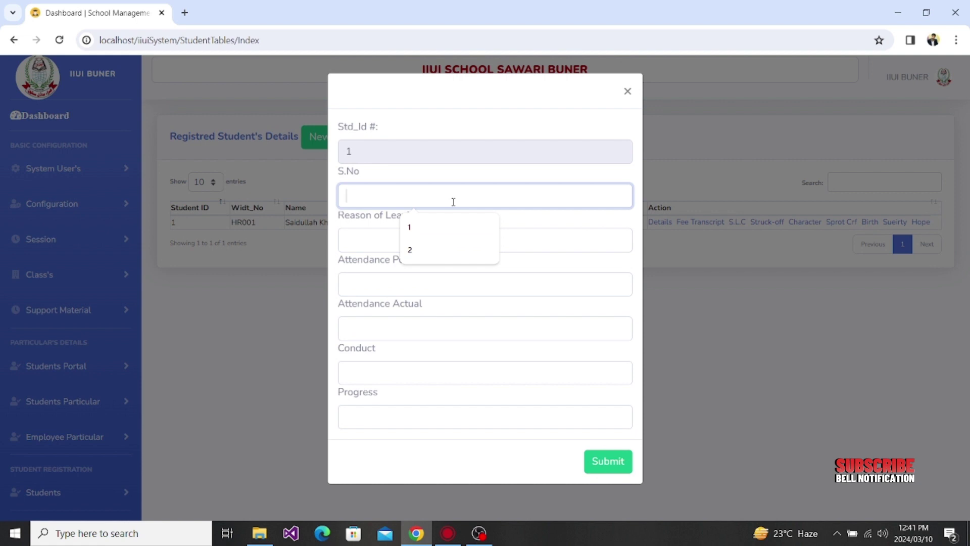
click(369, 240)
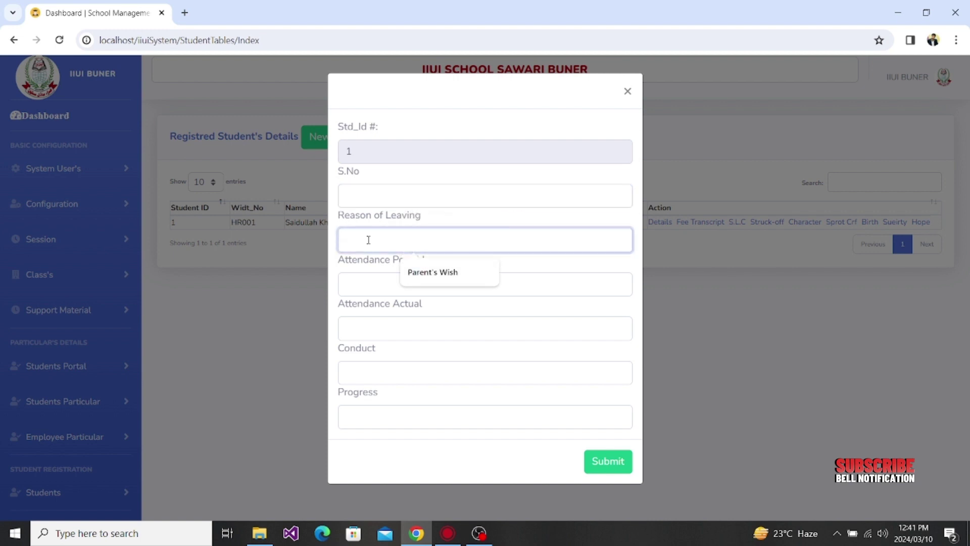
click(358, 286)
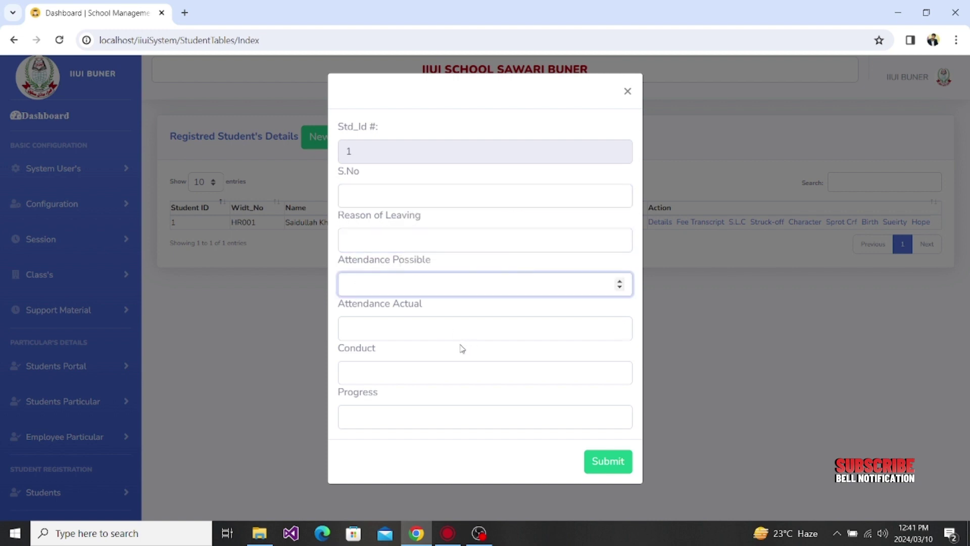
click(414, 332)
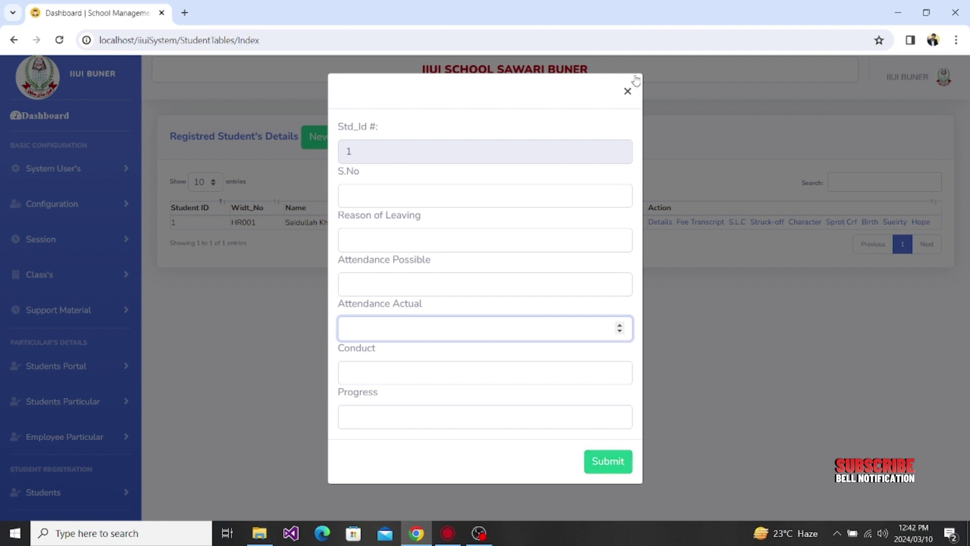
click(627, 91)
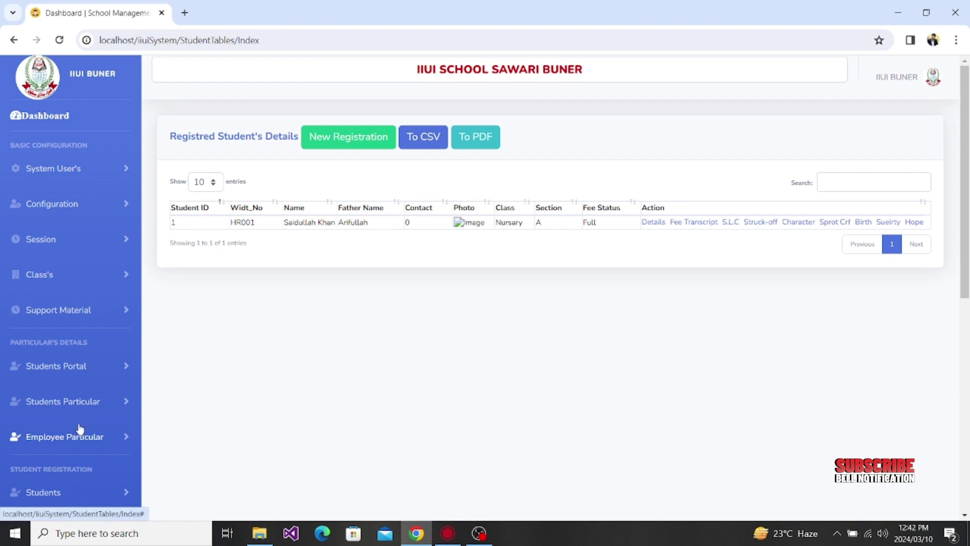
scroll(230, 424, down, 3)
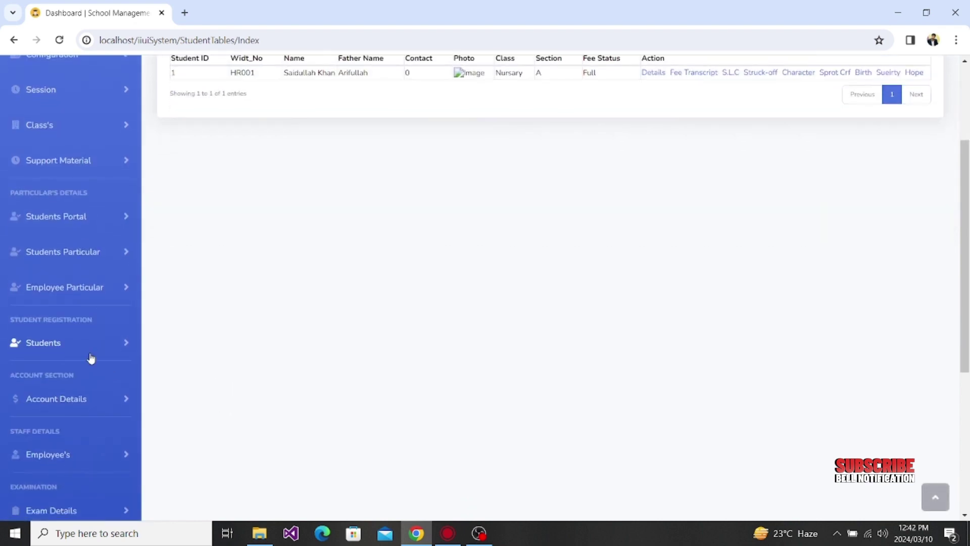
click(90, 355)
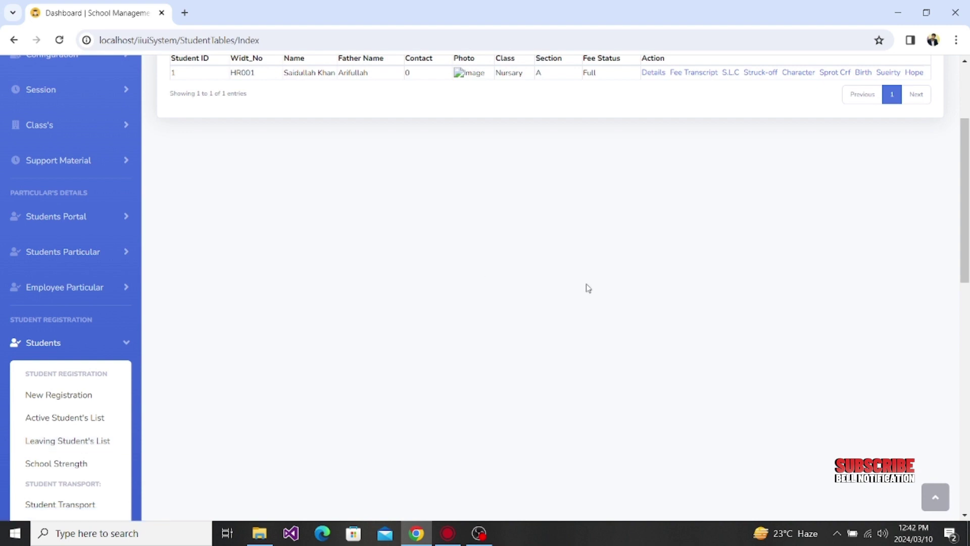
scroll(588, 288, up, 3)
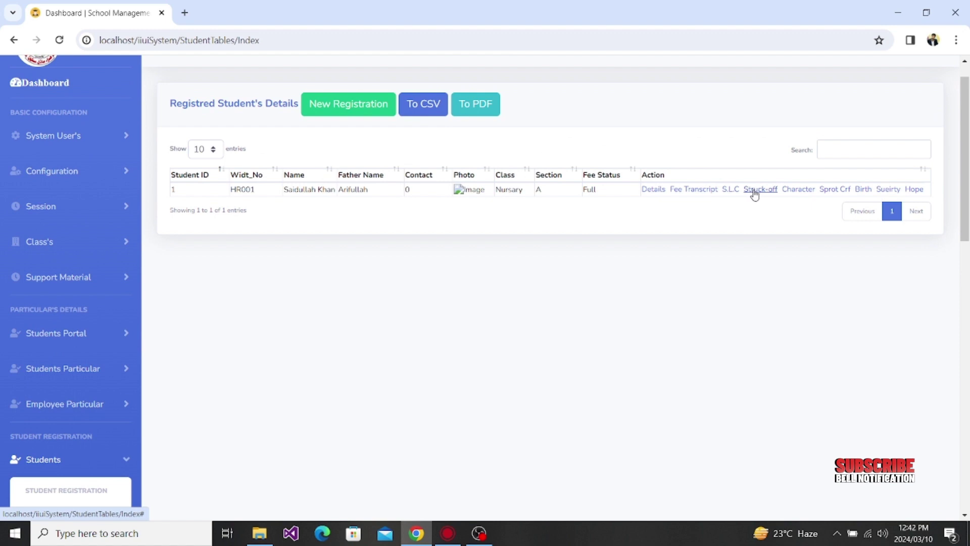
click(76, 368)
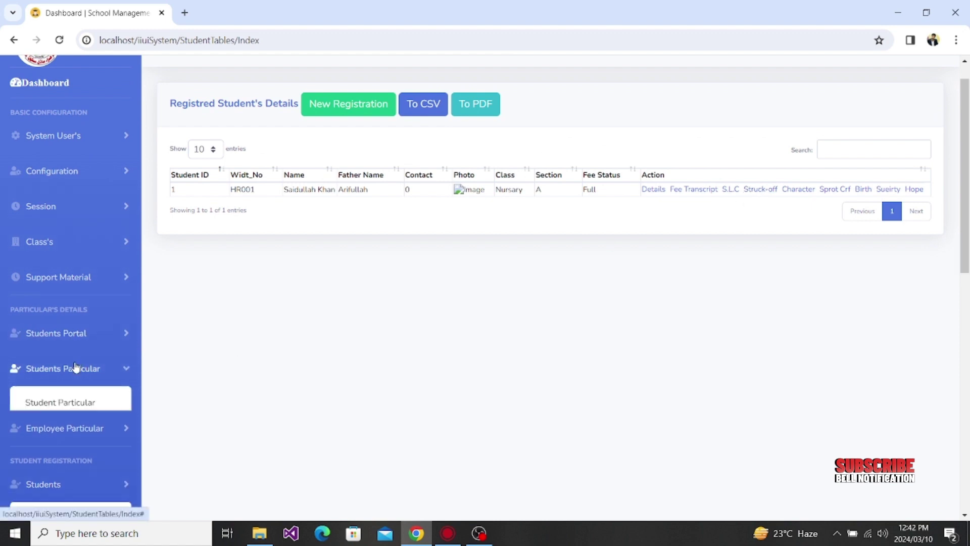
right_click(68, 407)
click(145, 281)
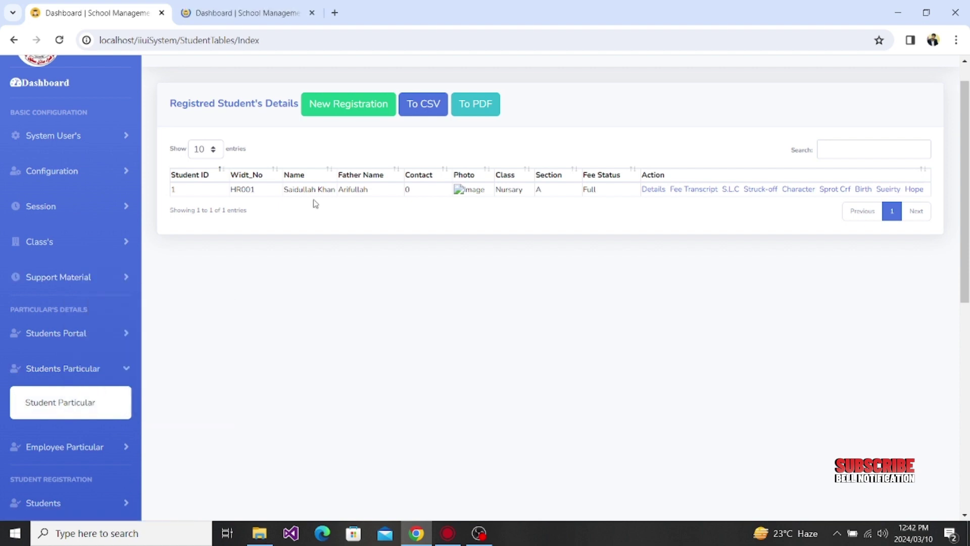
key(ctrl+Tab)
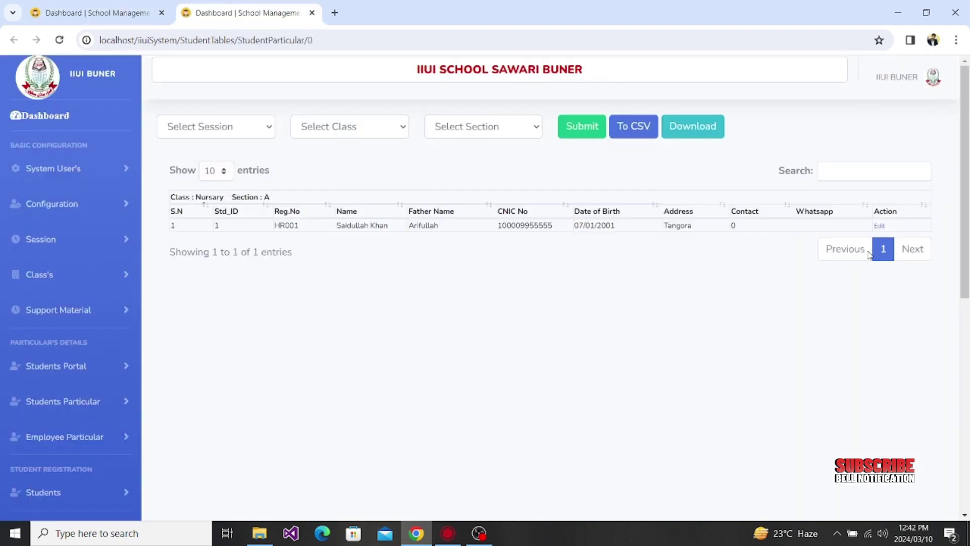
click(879, 227)
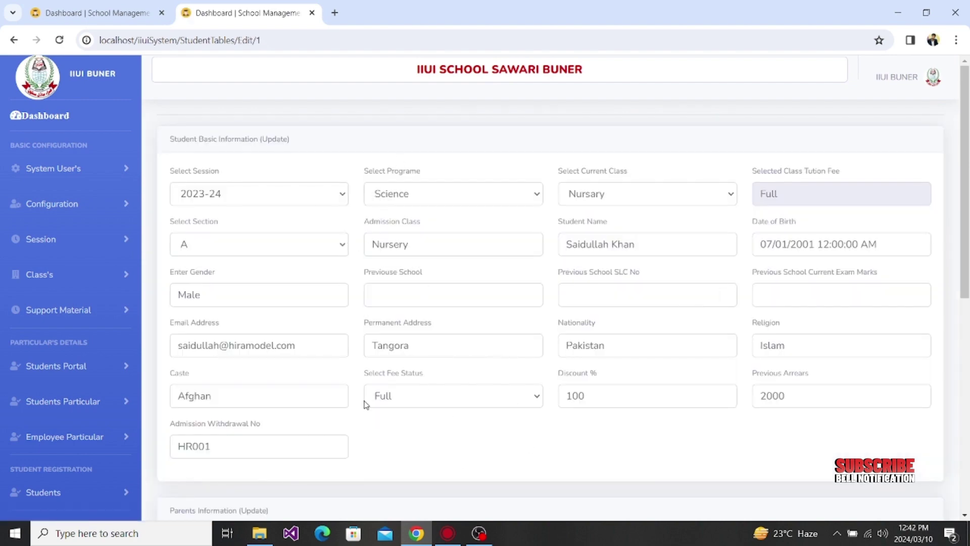
scroll(364, 402, down, 4)
scroll(249, 460, down, 2)
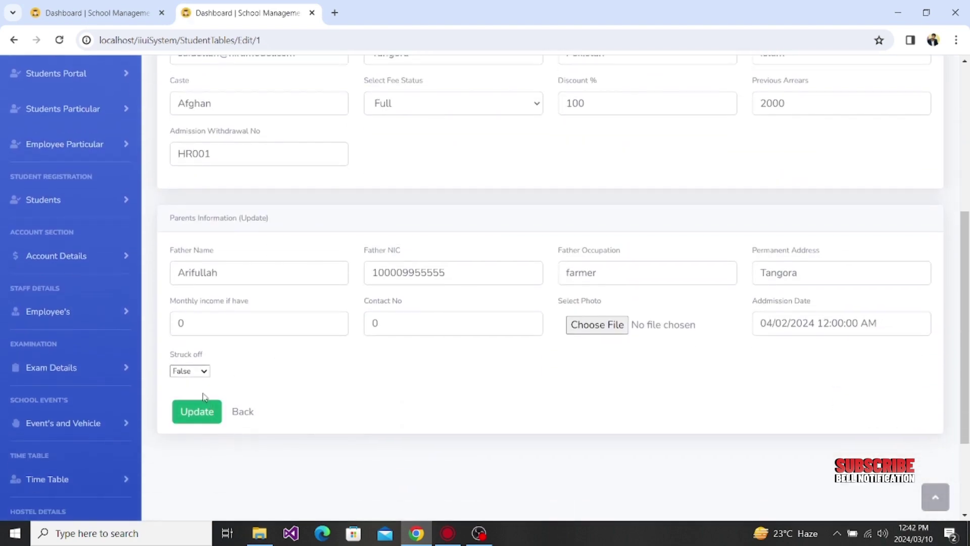
click(199, 372)
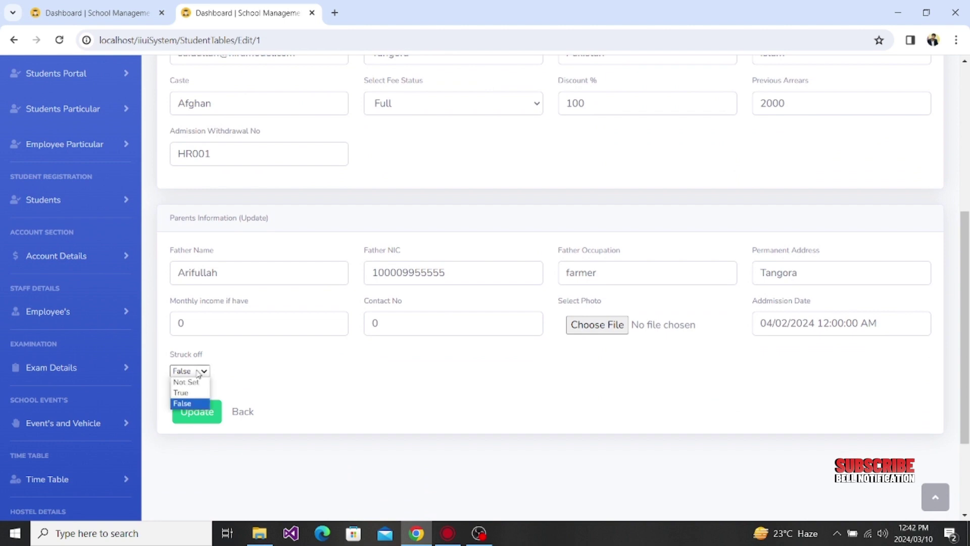
click(198, 372)
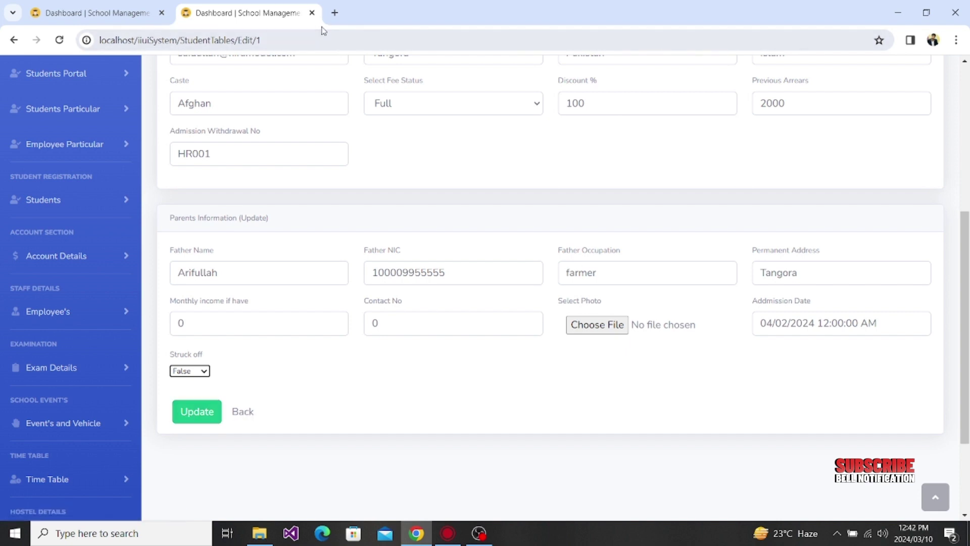
click(313, 13)
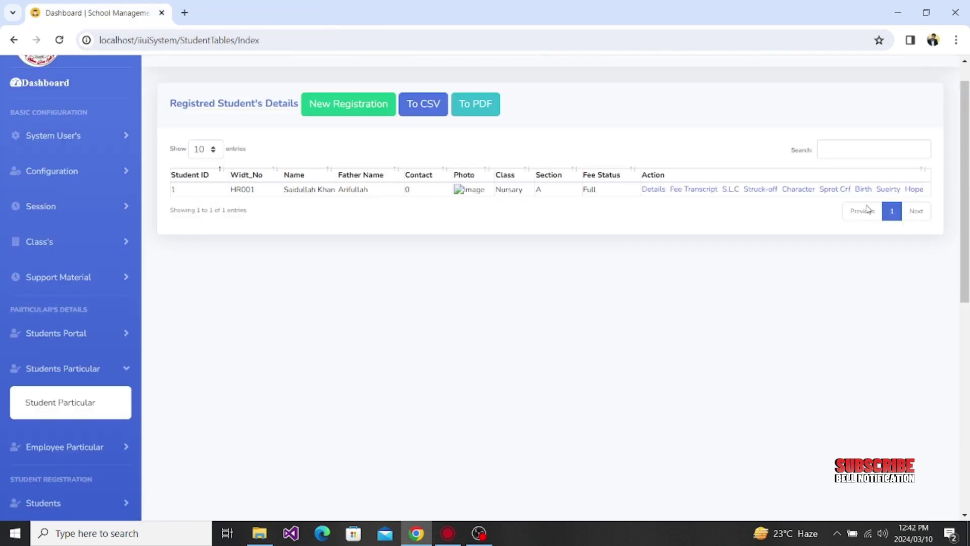
Step: Open the student's Character form, step through its board fields, and close it unsubmitted
click(798, 189)
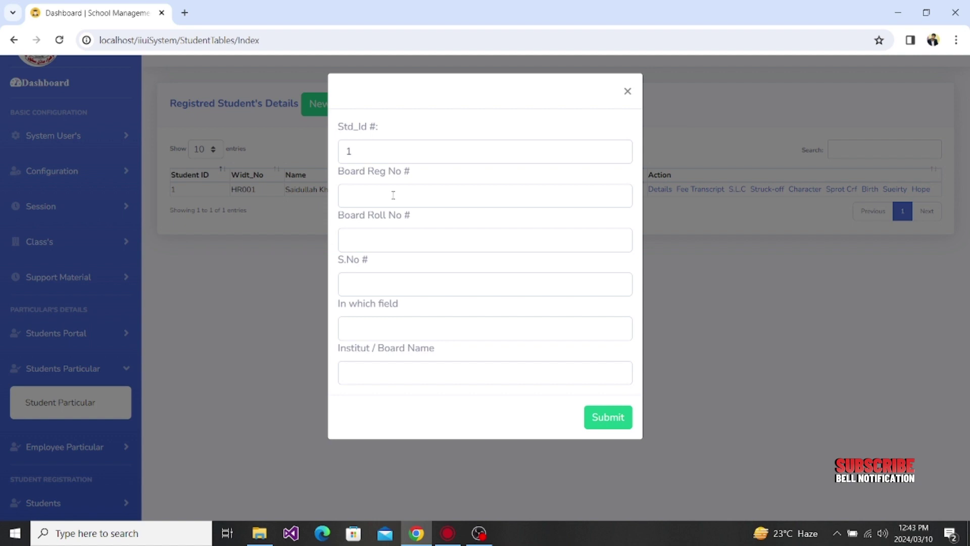
click(393, 195)
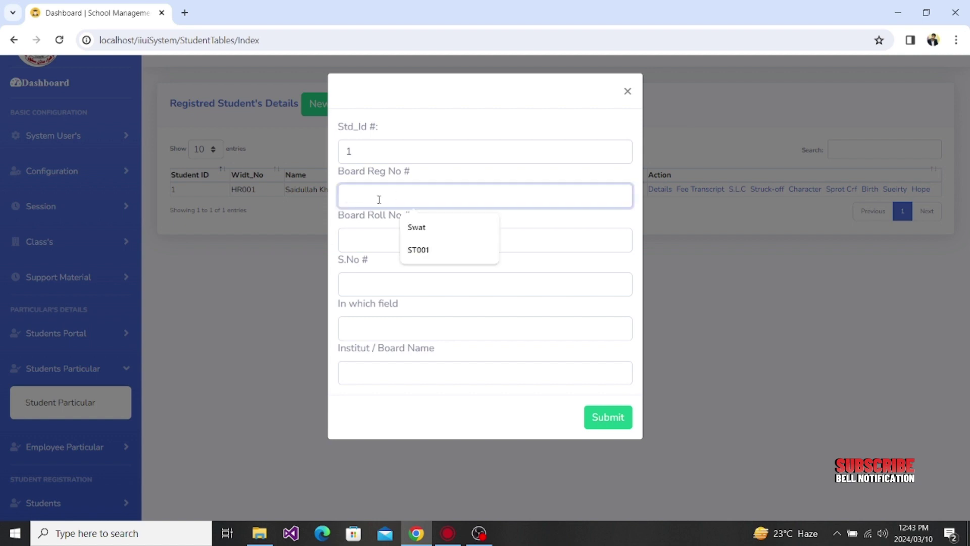
click(369, 243)
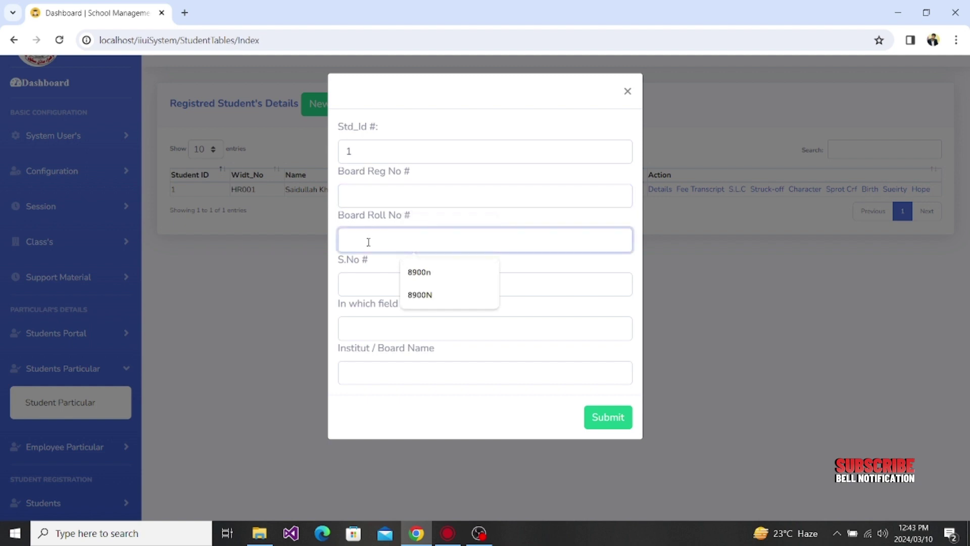
click(382, 197)
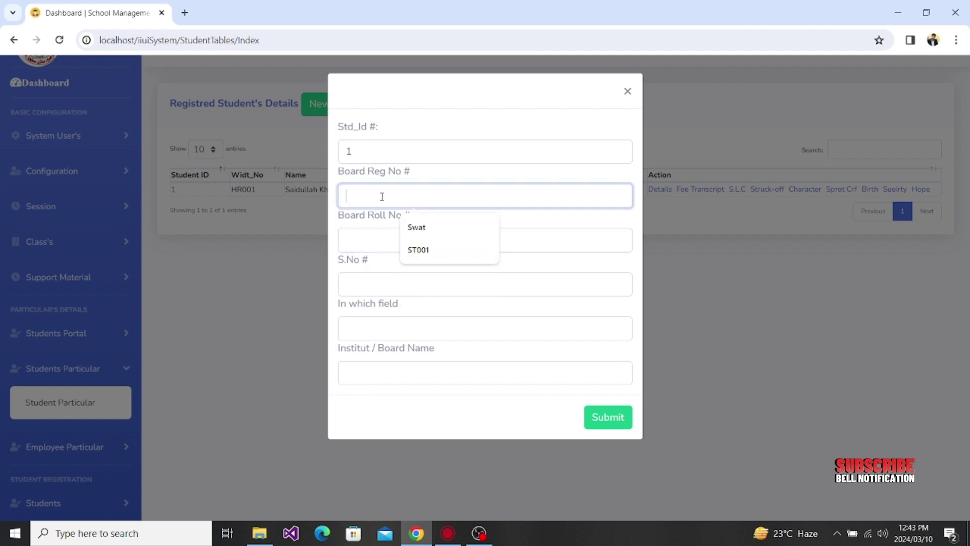
click(369, 234)
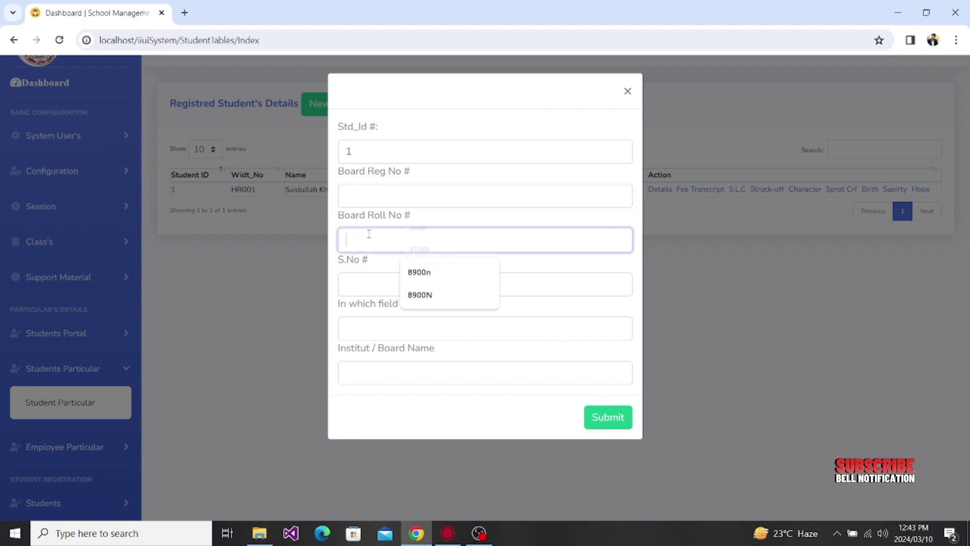
click(357, 285)
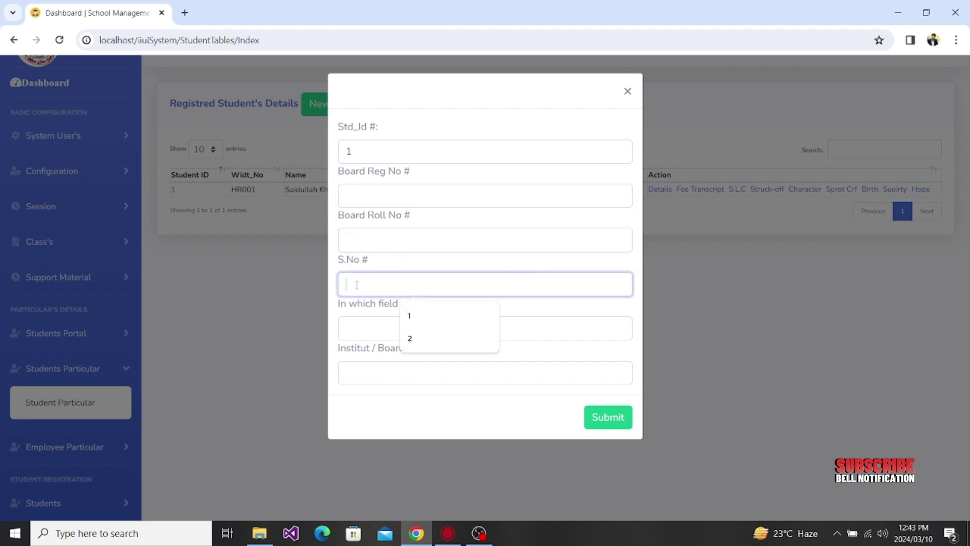
click(356, 329)
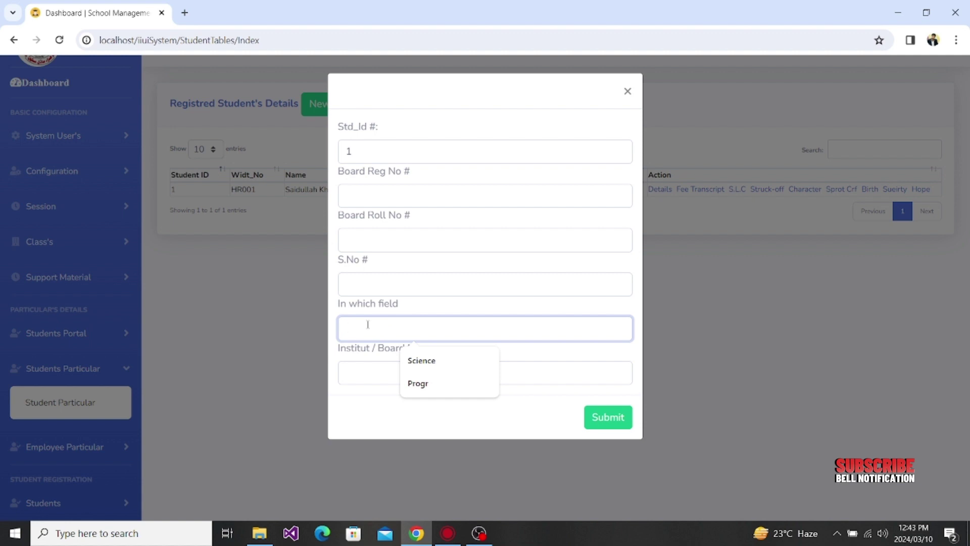
click(360, 371)
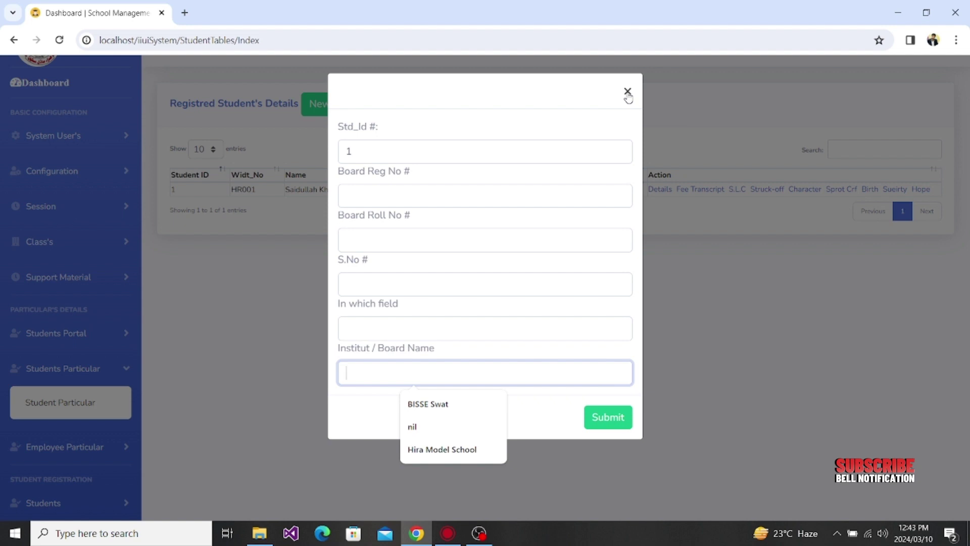
click(627, 93)
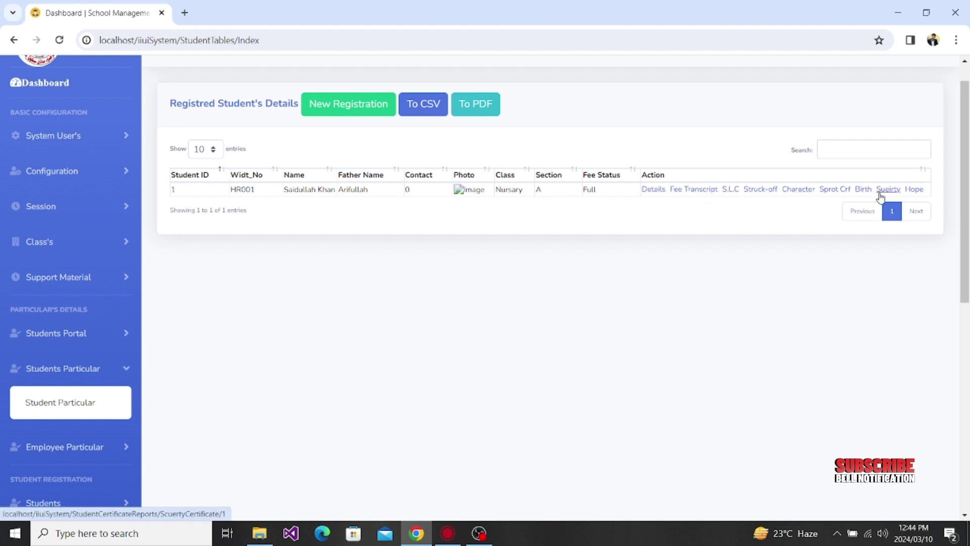
Step: Expand Students in the sidebar and choose School Strength
scroll(225, 342, down, 2)
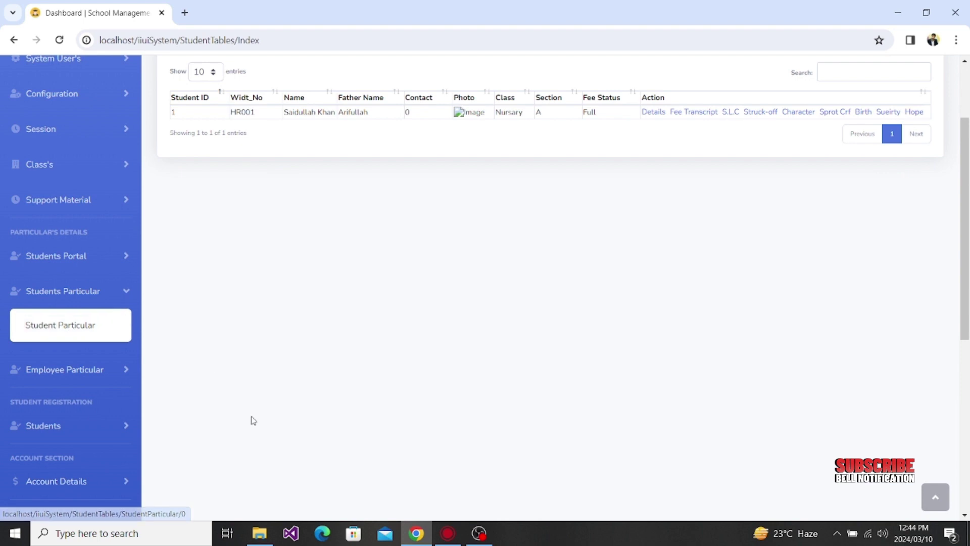
scroll(251, 420, down, 5)
scroll(252, 421, up, 1)
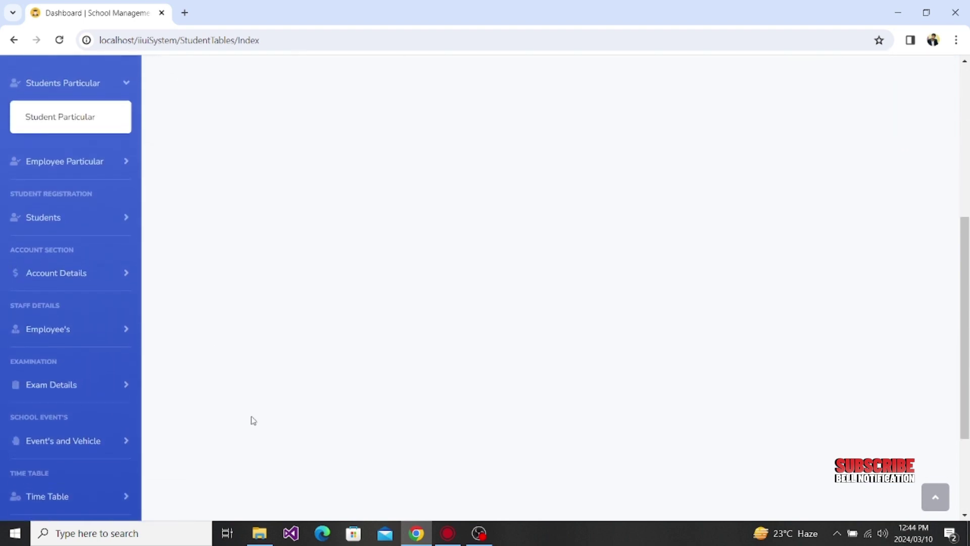
click(103, 214)
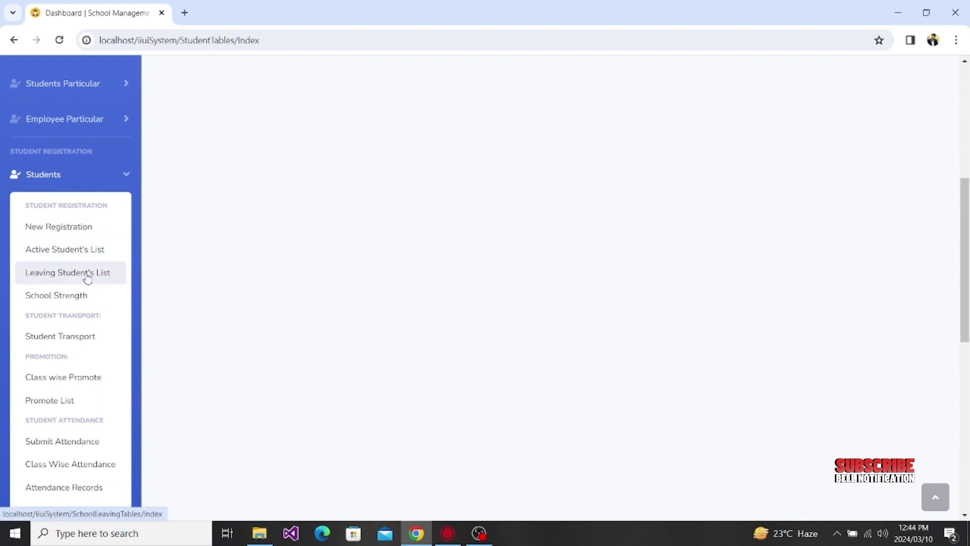
scroll(422, 343, up, 3)
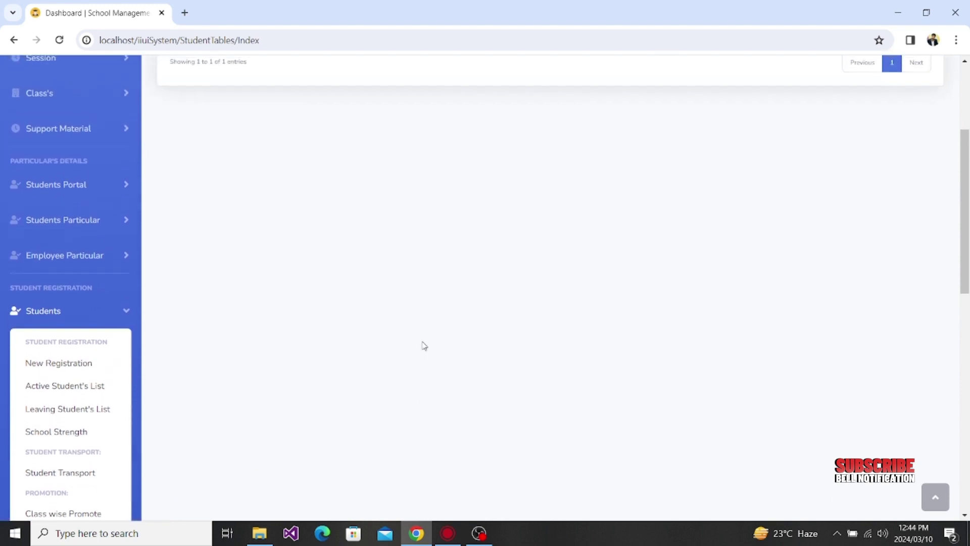
scroll(424, 345, up, 2)
scroll(424, 345, down, 2)
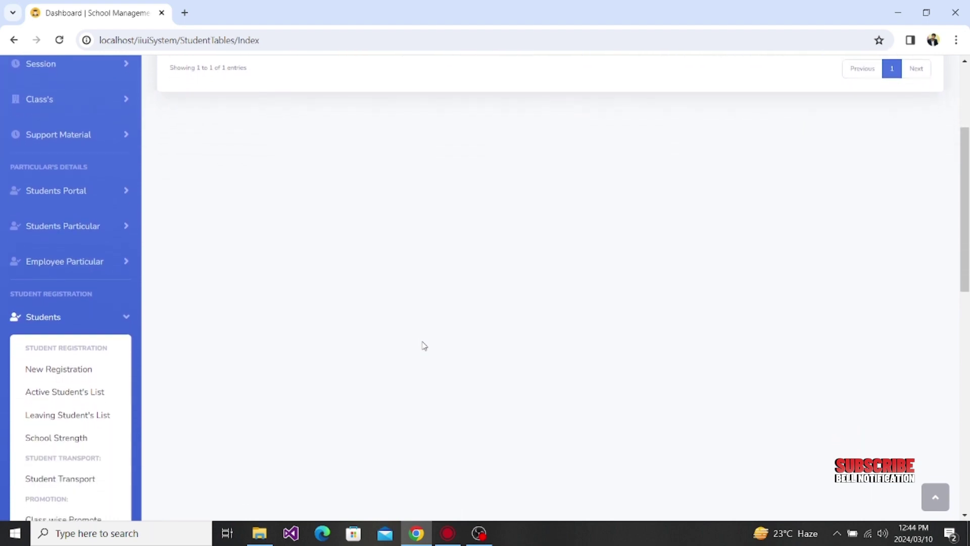
scroll(424, 345, down, 2)
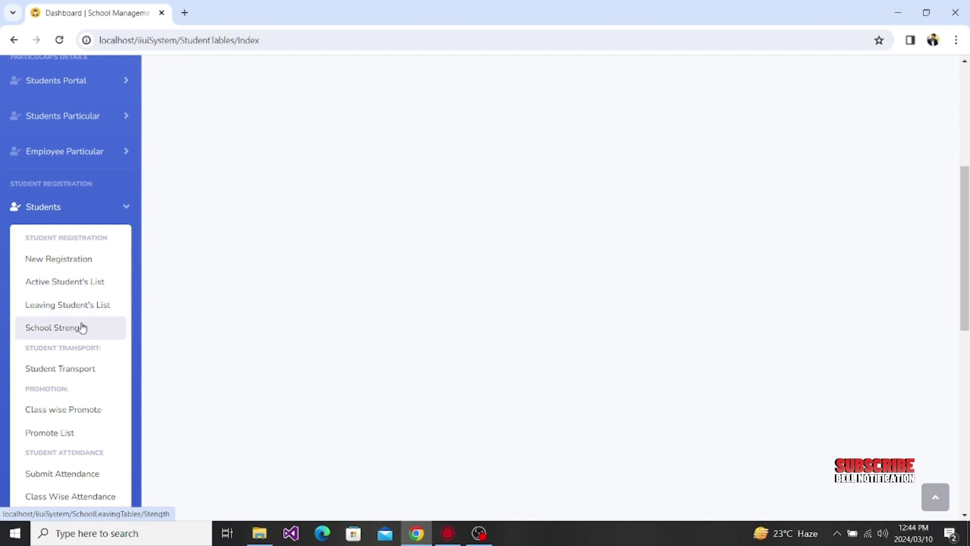
click(83, 327)
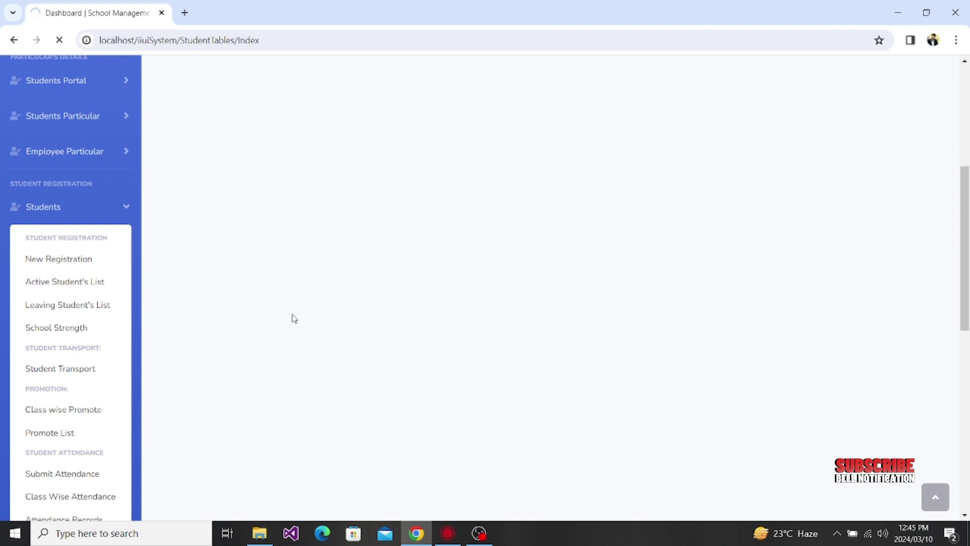
Step: Return to the registered students list and open Student Transport from the Students sidebar menu
click(14, 41)
scroll(175, 280, up, 4)
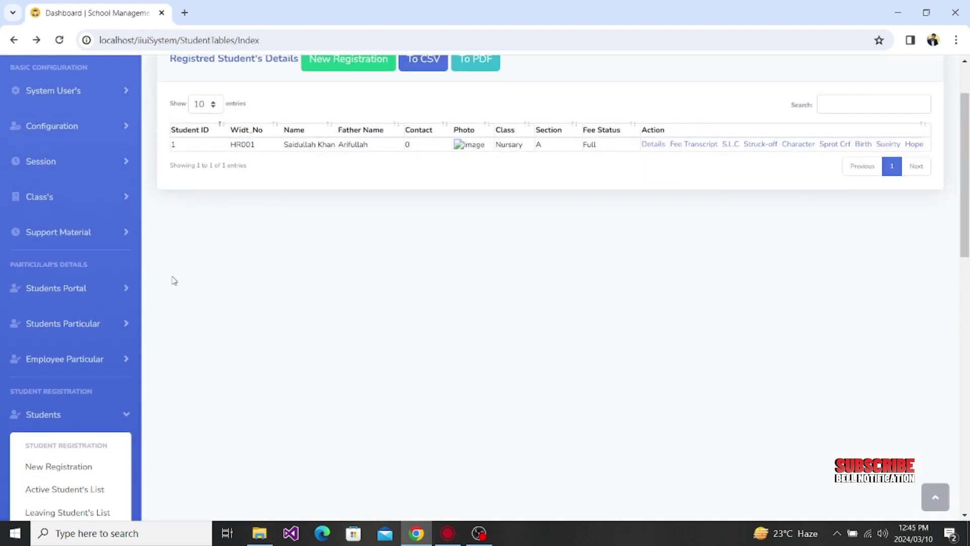
scroll(174, 281, down, 4)
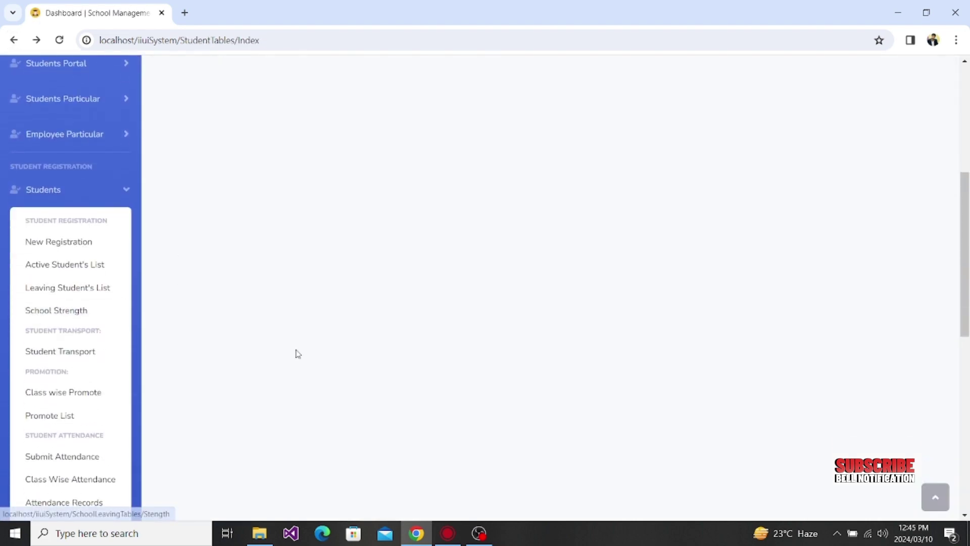
scroll(298, 354, down, 2)
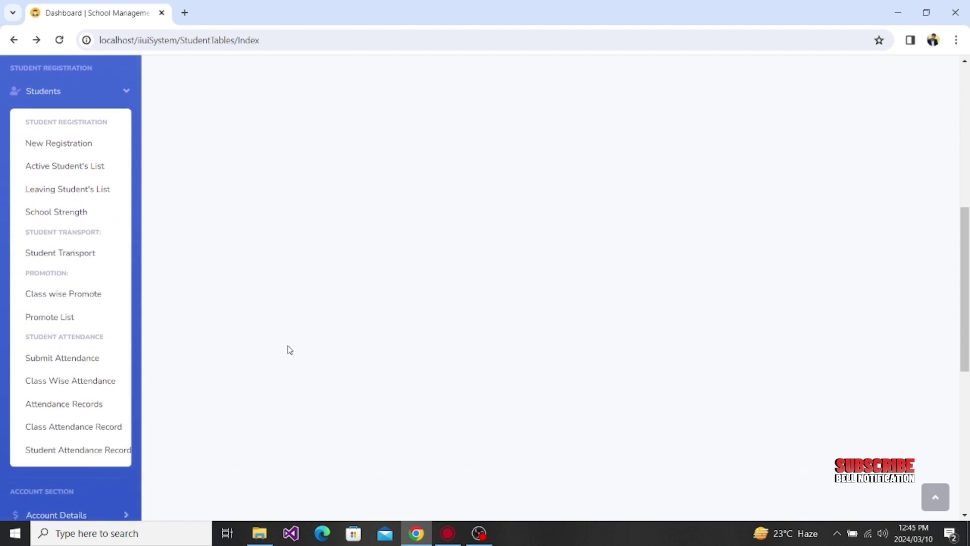
click(62, 257)
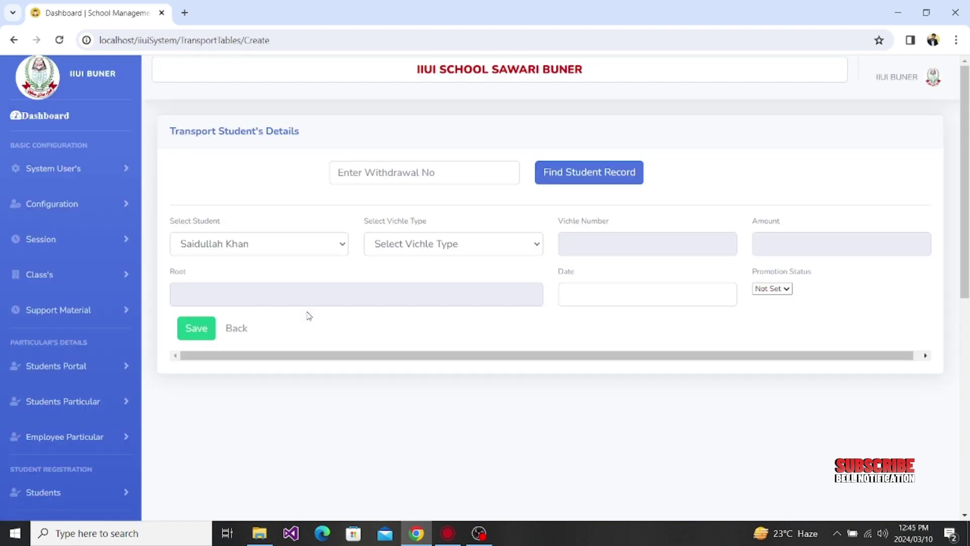
Step: Fill in the saved withdrawal number and keep the preselected student
click(479, 170)
click(419, 205)
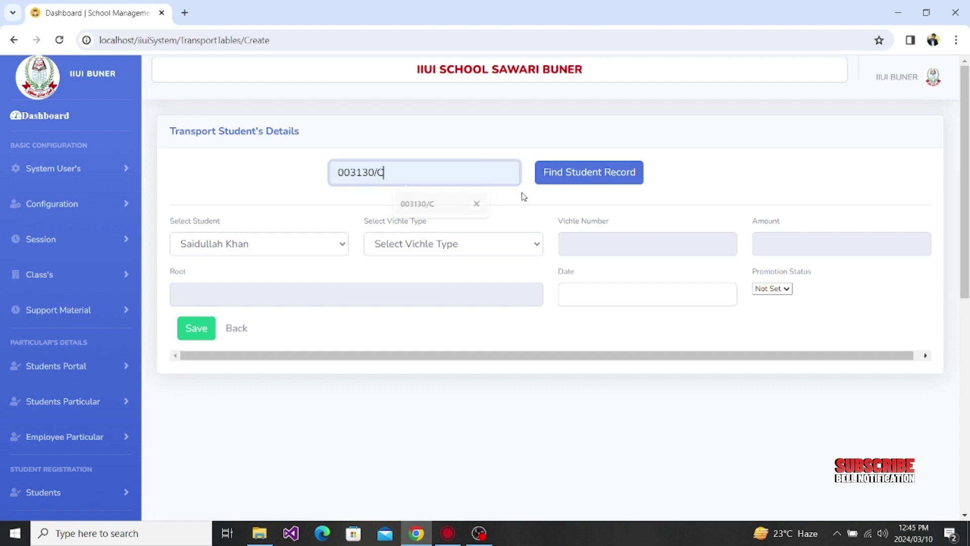
click(291, 248)
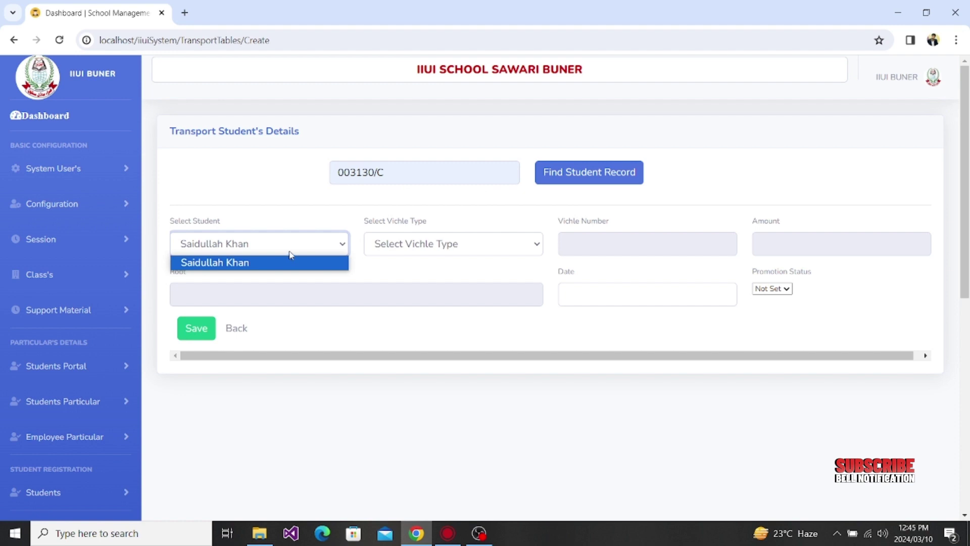
click(292, 254)
click(463, 253)
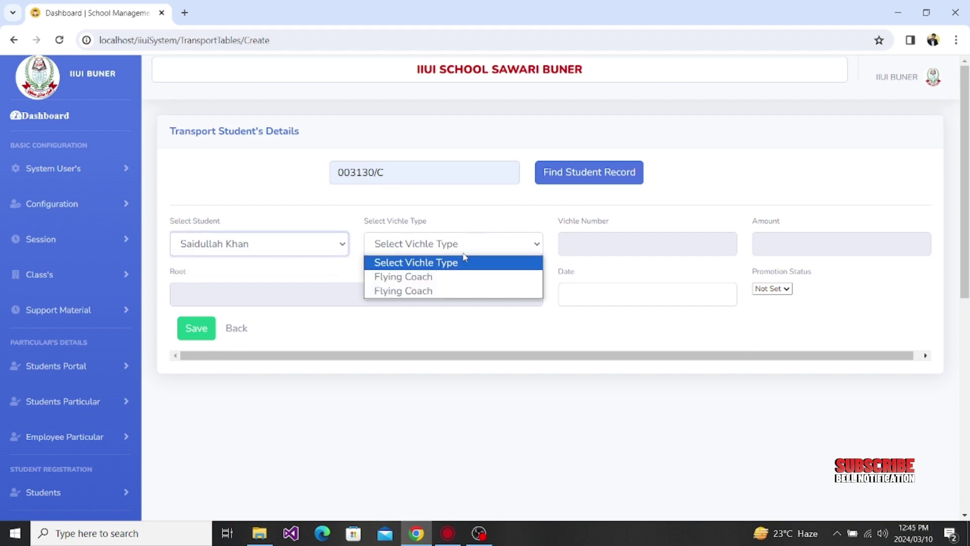
click(429, 292)
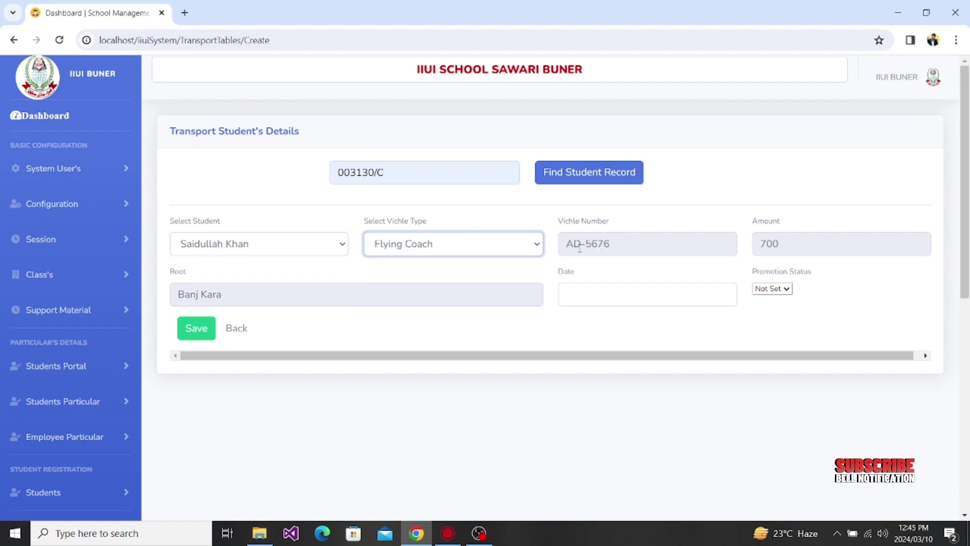
drag(637, 247, 550, 243)
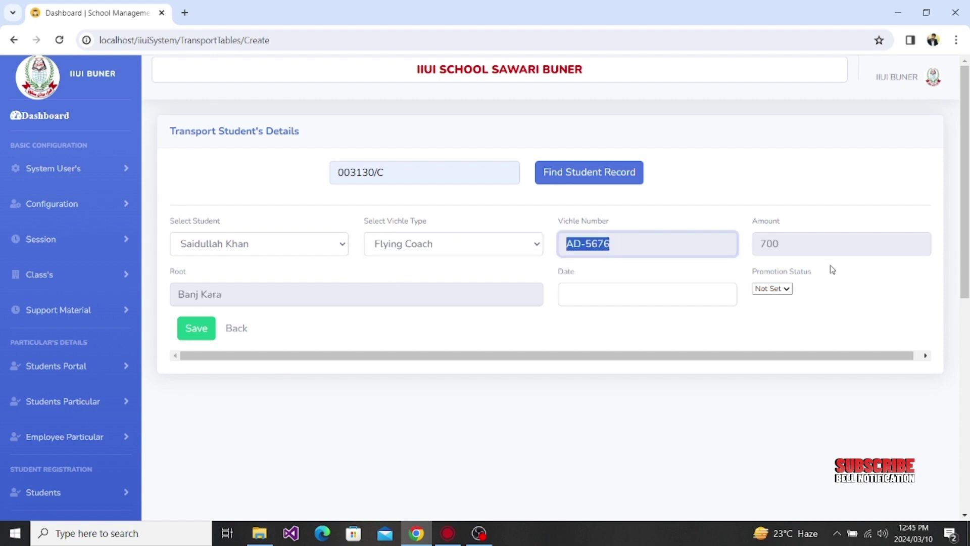
key(Tab)
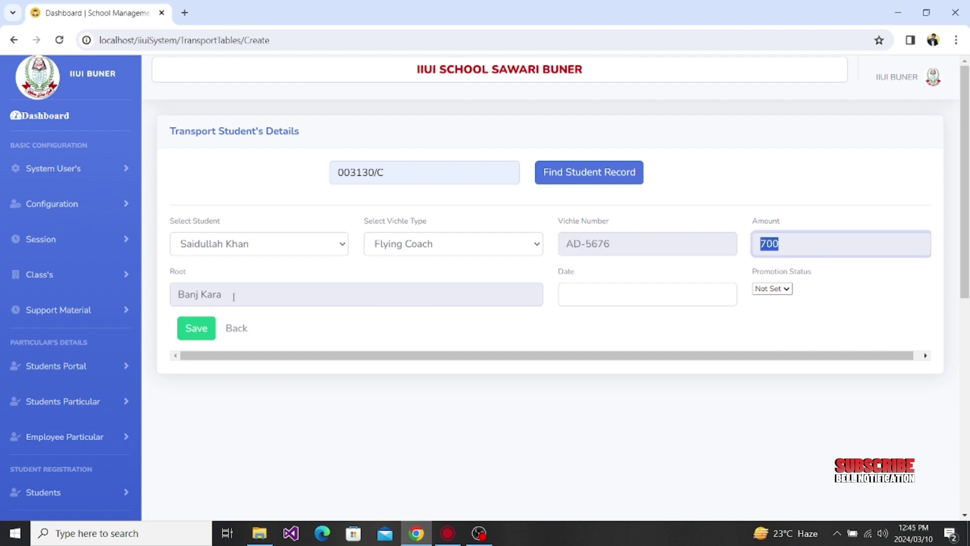
key(Tab)
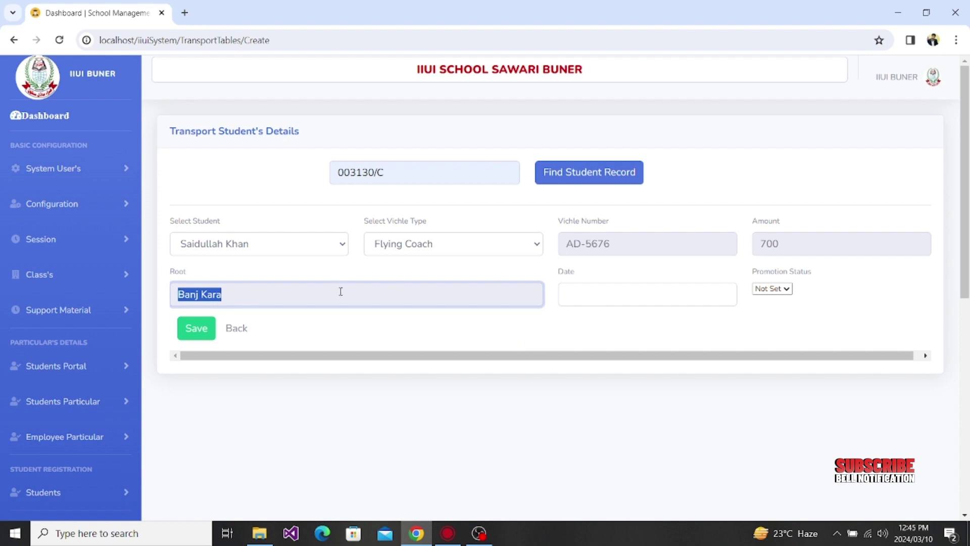
Step: Set the allocation date to 01/02/2024 and promotion status to True
click(584, 301)
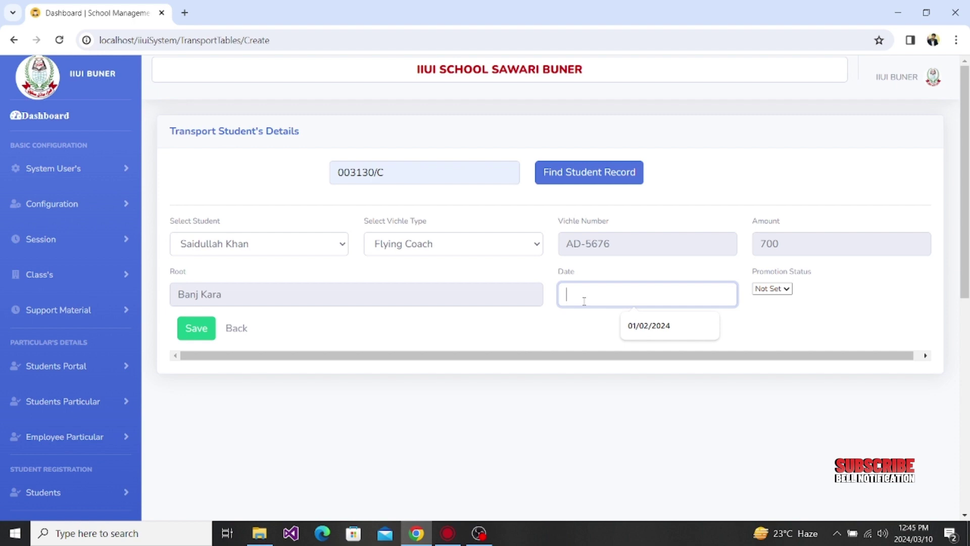
click(657, 326)
click(787, 292)
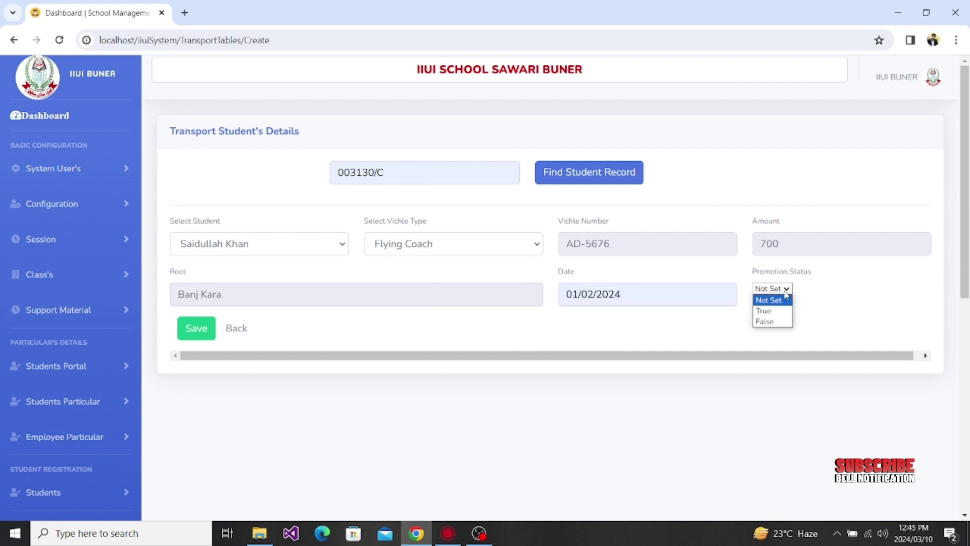
click(763, 311)
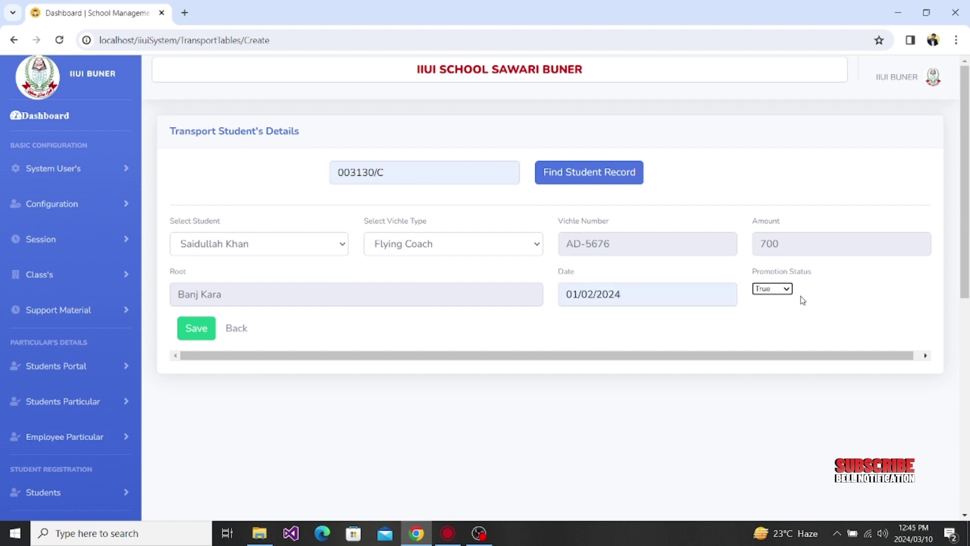
click(786, 289)
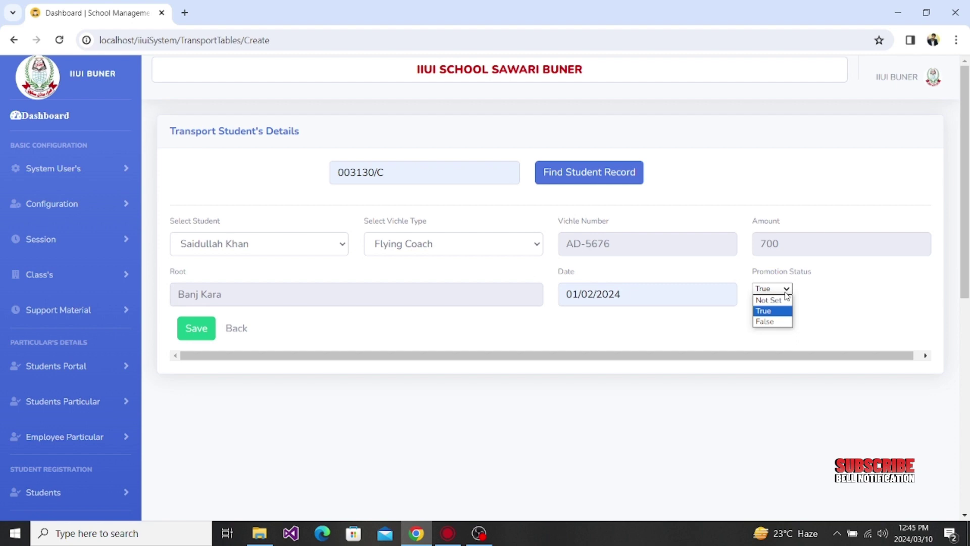
click(764, 313)
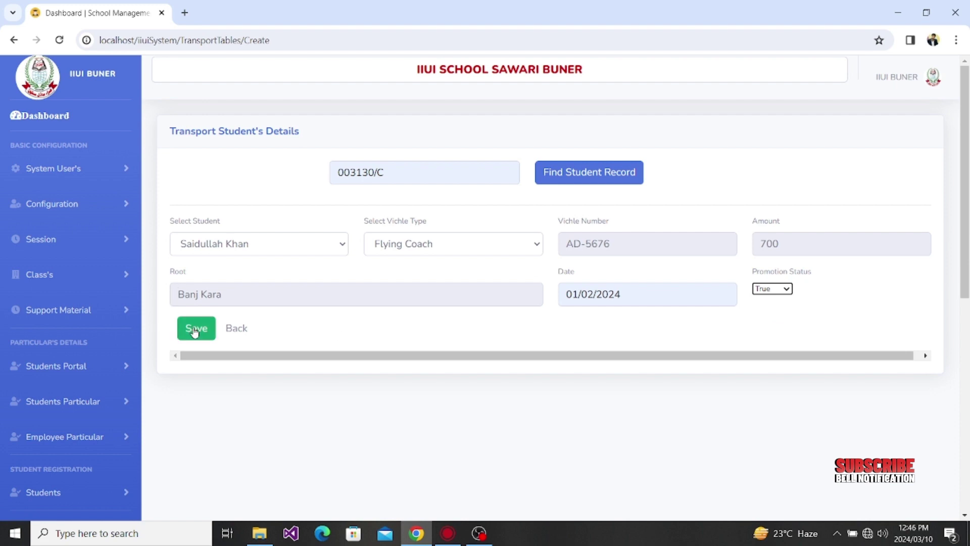
Step: Save the Flying Coach transport allocation, reopen it for editing, then go back without changes
click(234, 329)
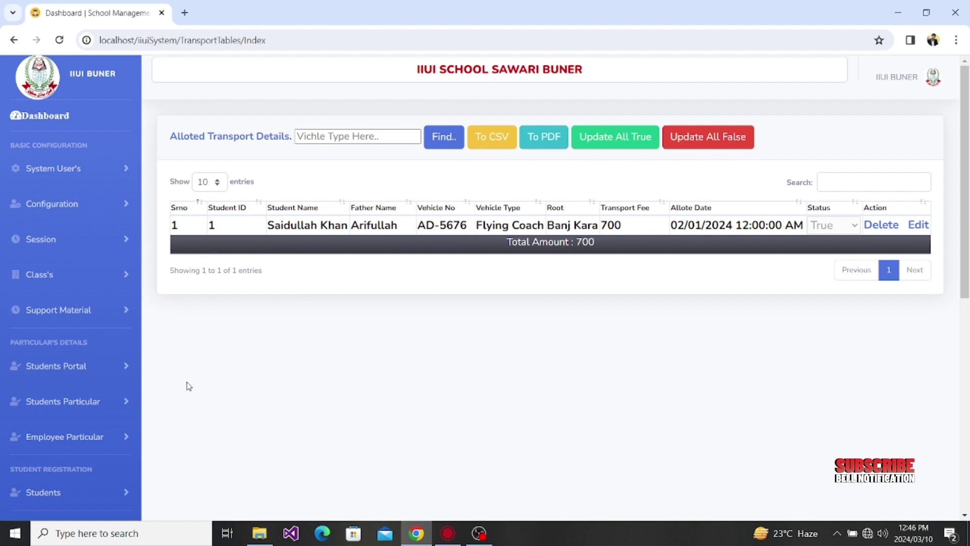
click(919, 225)
click(502, 187)
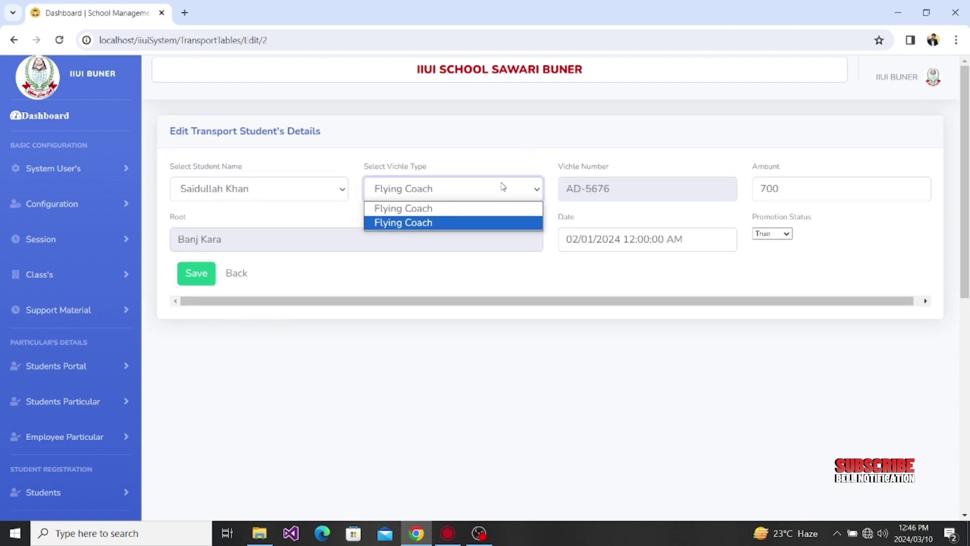
click(441, 216)
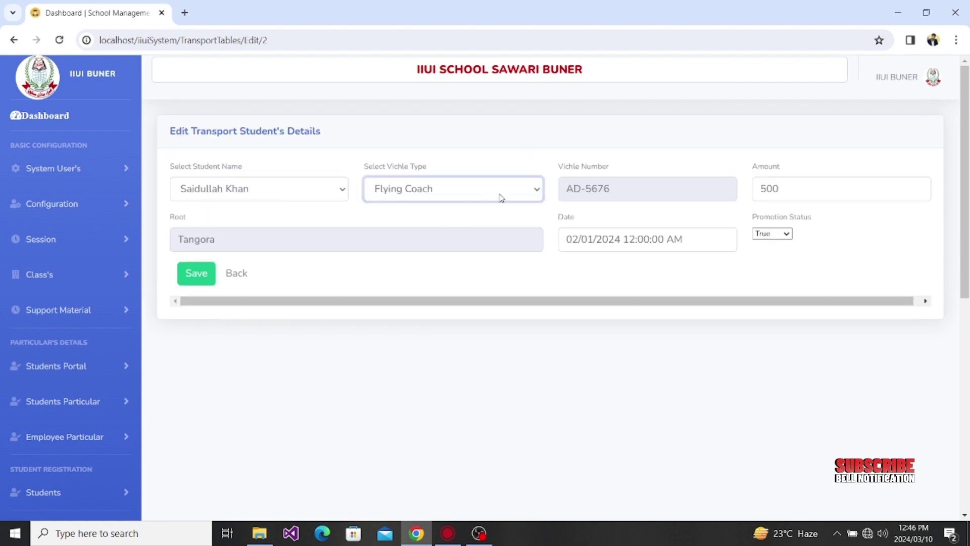
drag(317, 236, 172, 236)
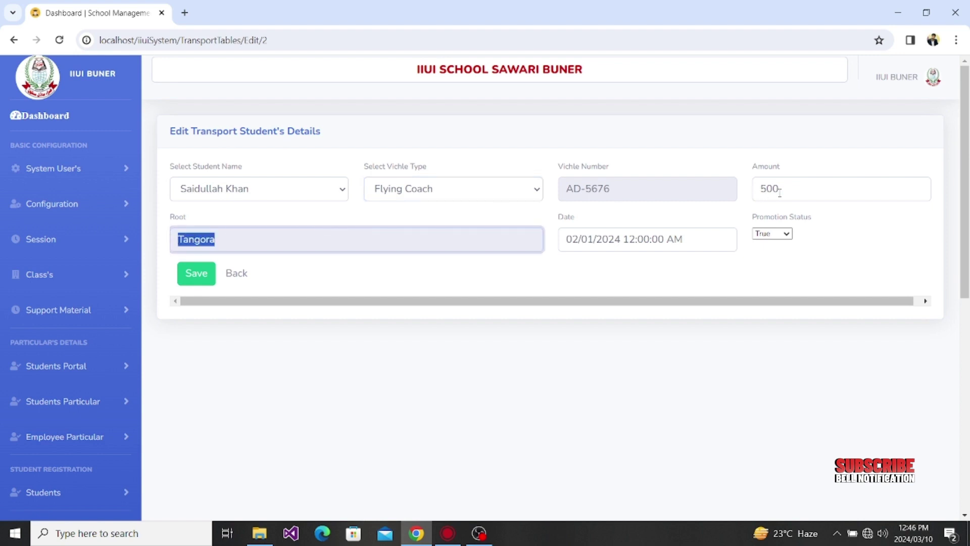
drag(784, 192, 761, 191)
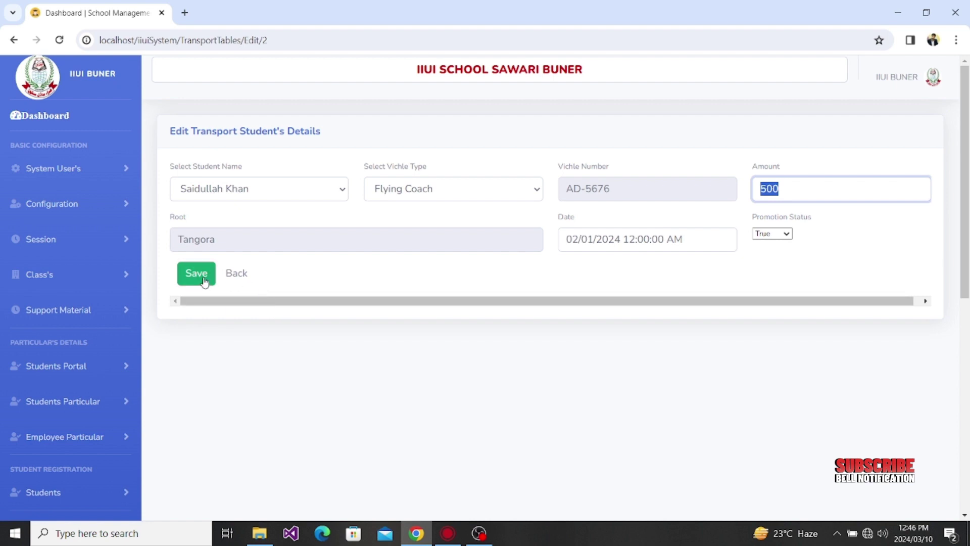
click(234, 275)
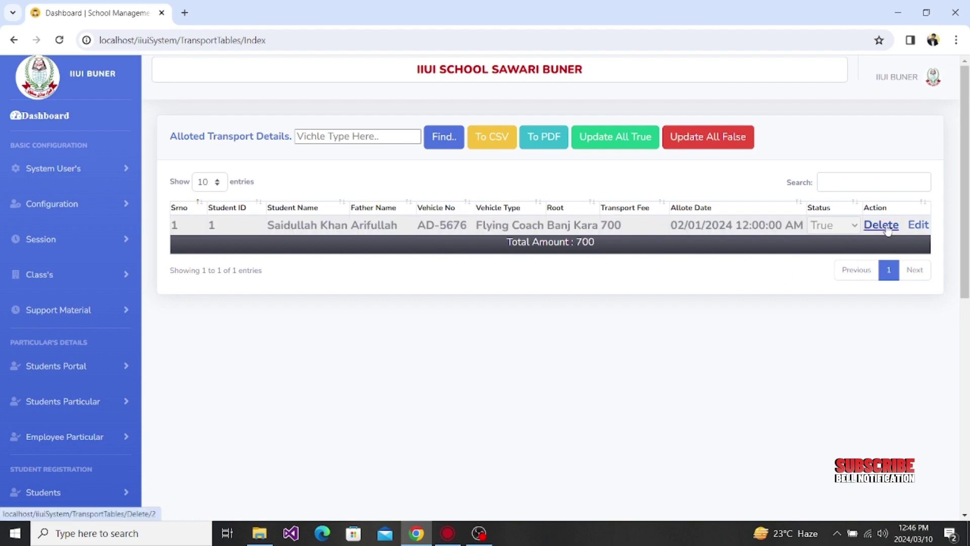
click(918, 226)
click(773, 236)
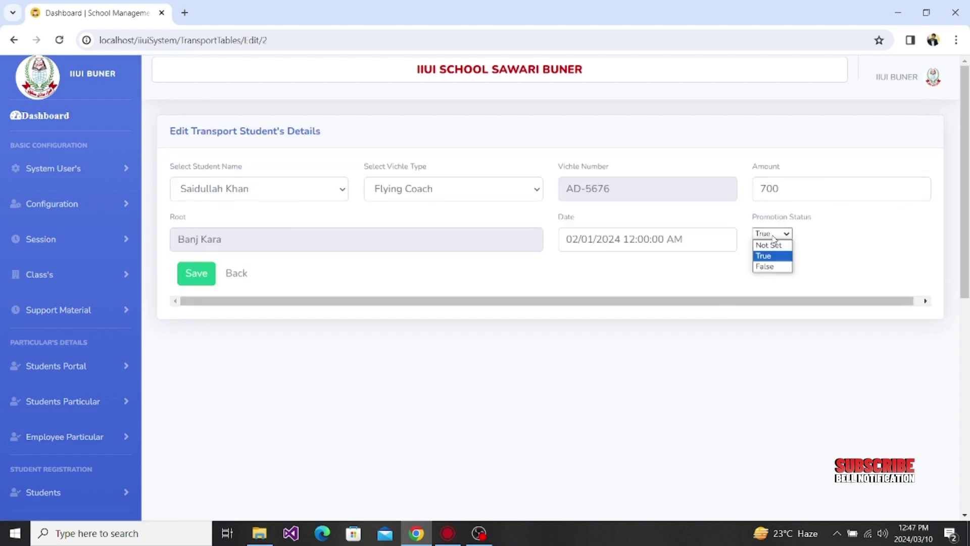
click(765, 272)
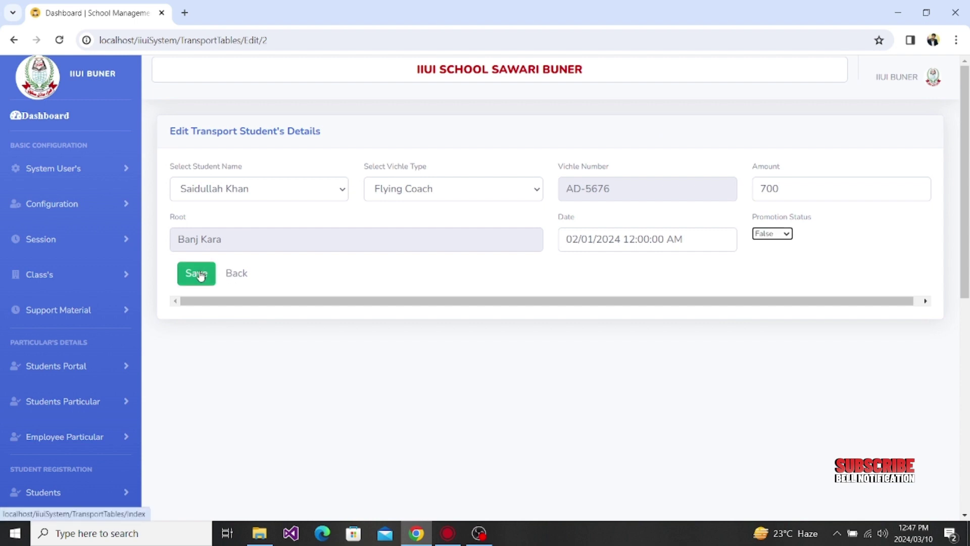
click(237, 274)
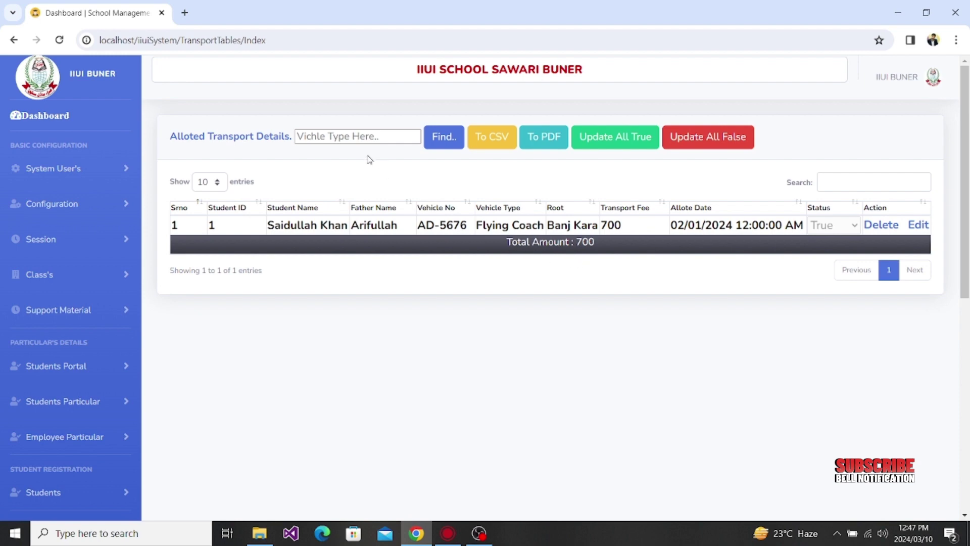
click(353, 137)
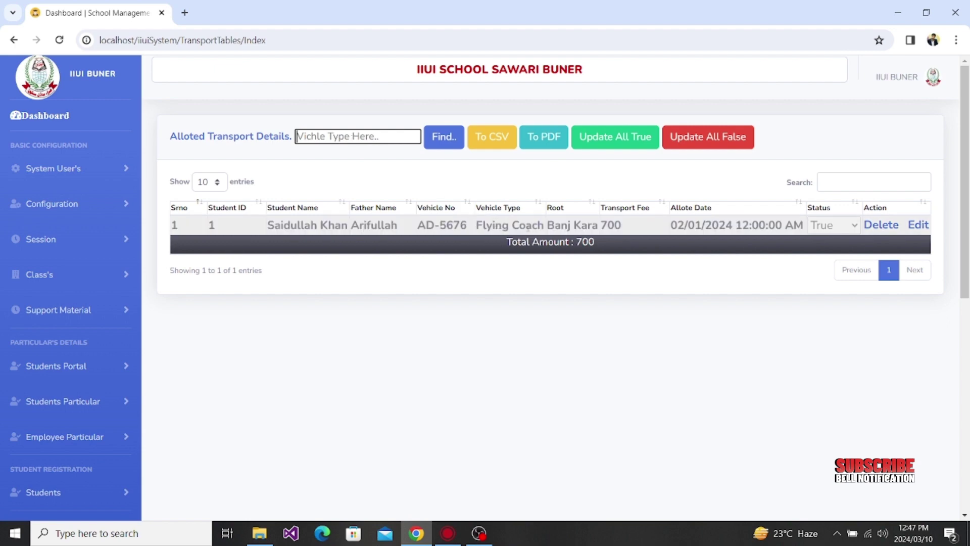
drag(544, 226, 475, 226)
key(ctrl+c)
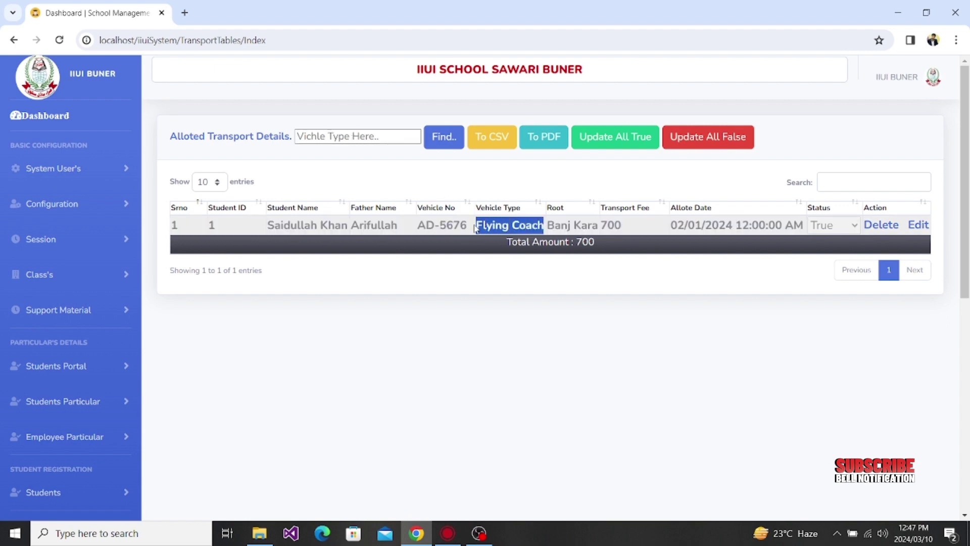
click(369, 133)
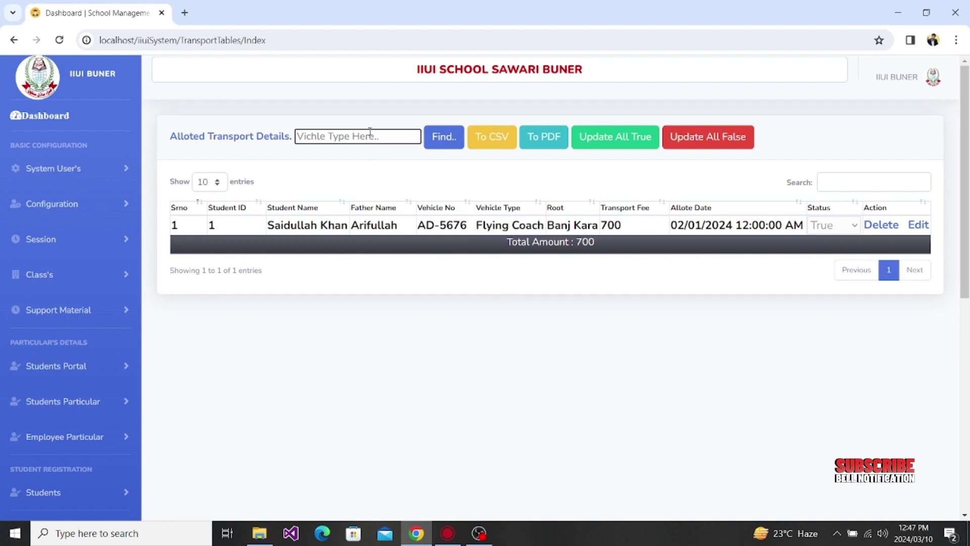
key(ctrl+v)
drag(317, 137, 268, 143)
key(BackSpace)
click(445, 146)
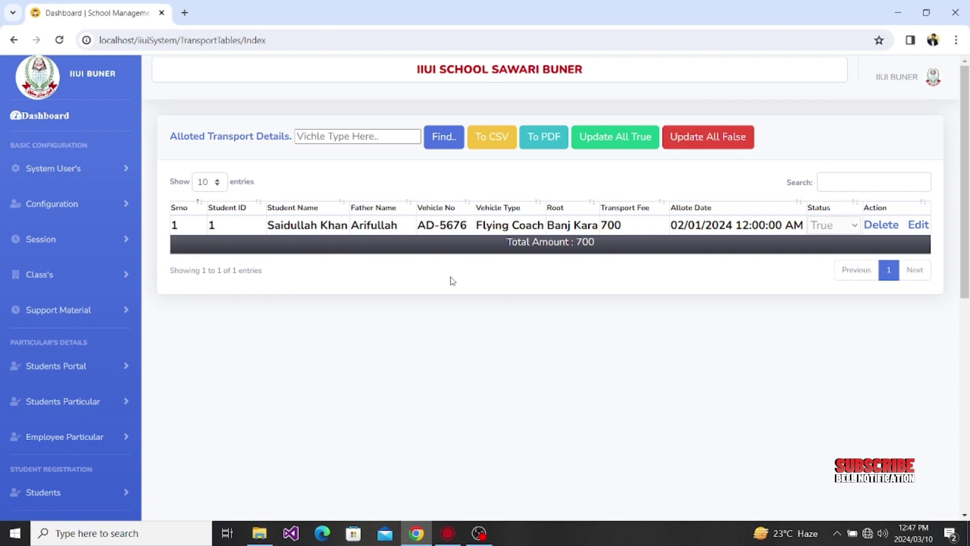
drag(600, 246, 505, 247)
click(593, 299)
click(719, 145)
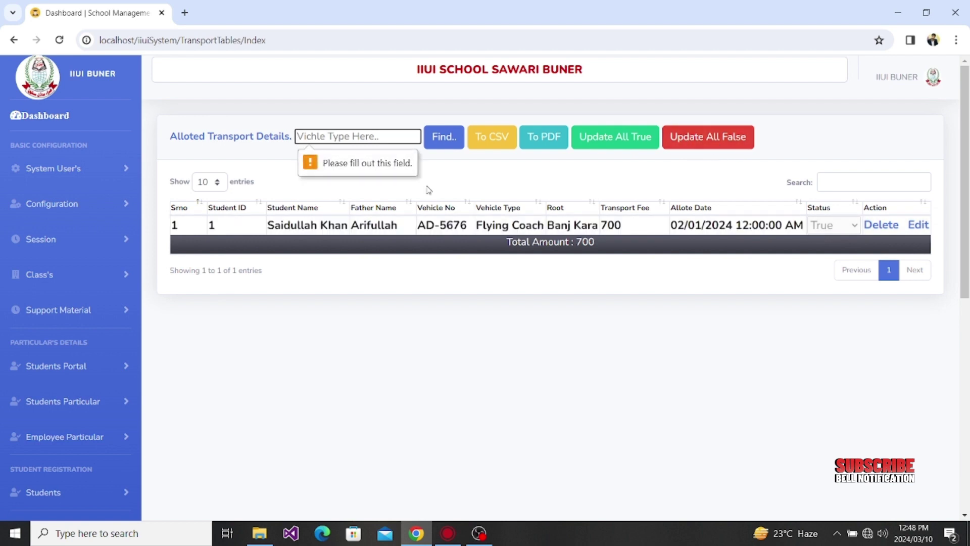
click(361, 140)
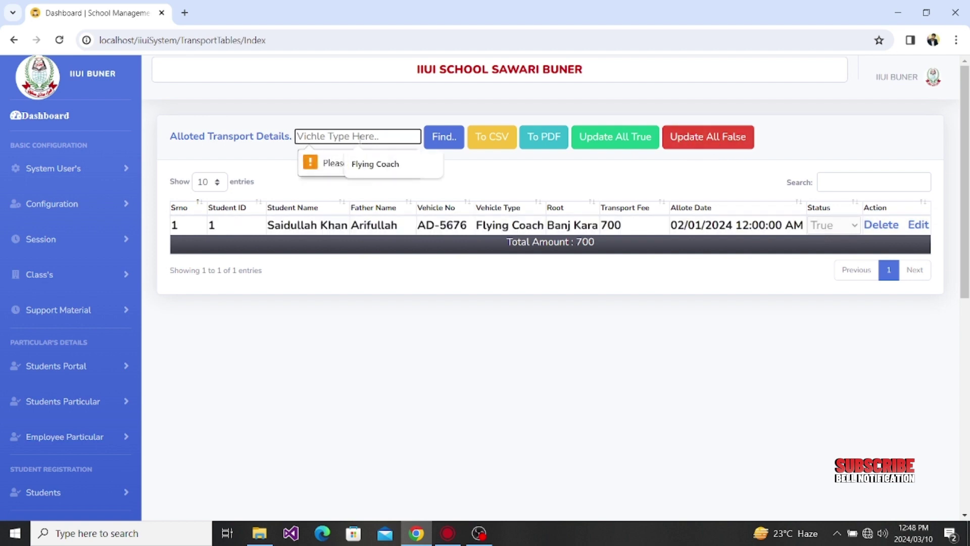
key(Down)
key(Return)
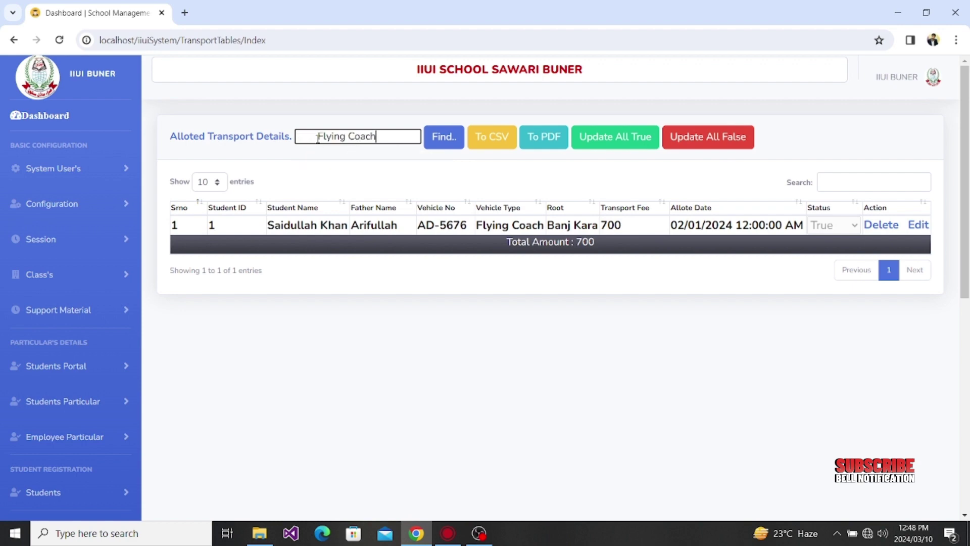
drag(317, 137, 283, 137)
key(BackSpace)
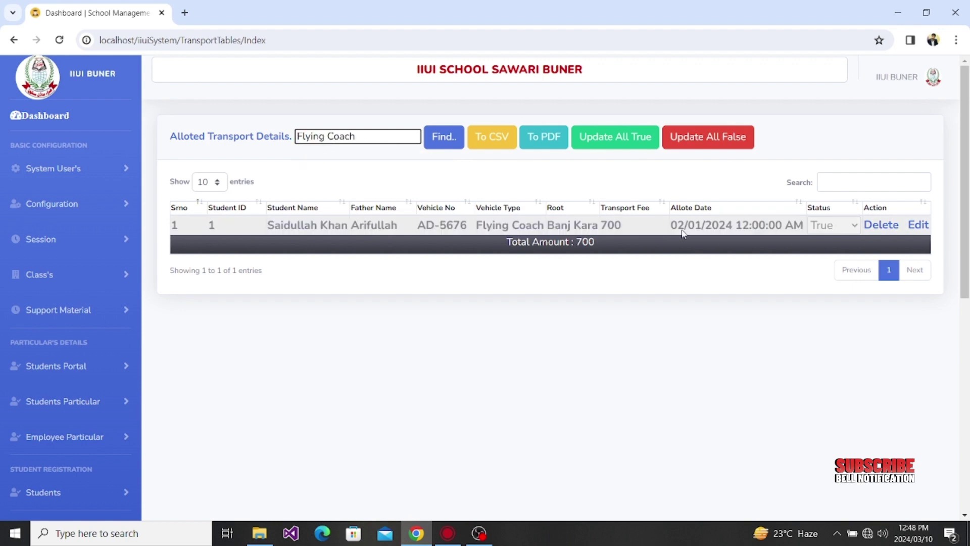
click(708, 137)
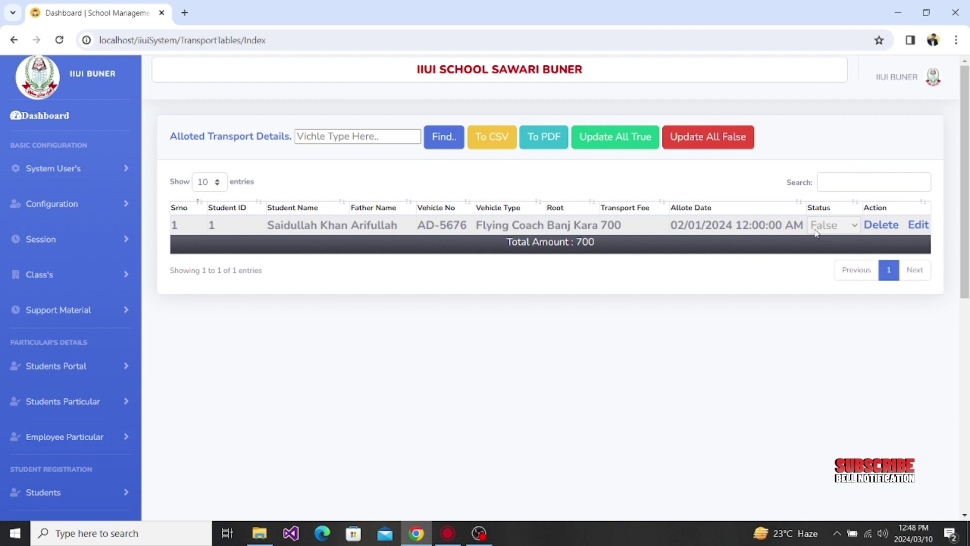
click(357, 137)
click(375, 164)
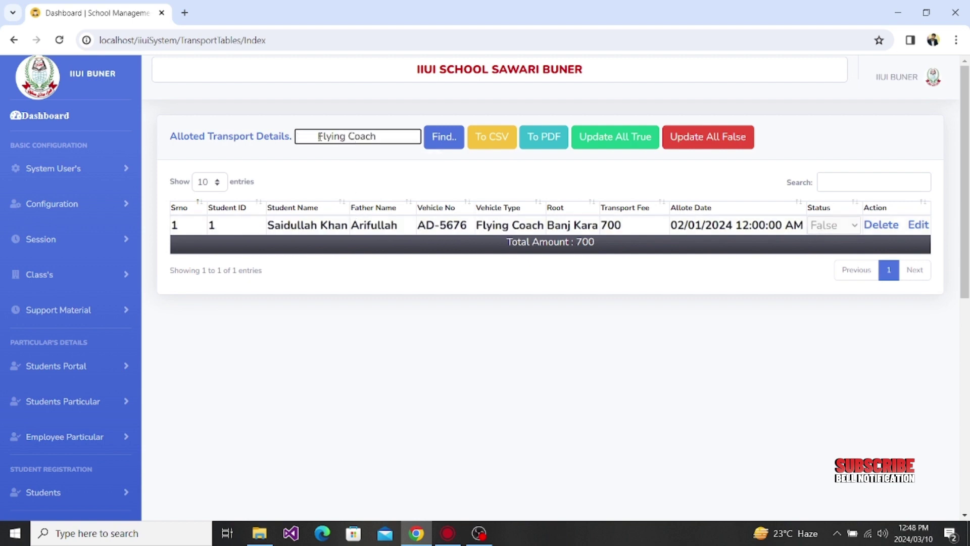
drag(318, 136, 251, 131)
key(BackSpace)
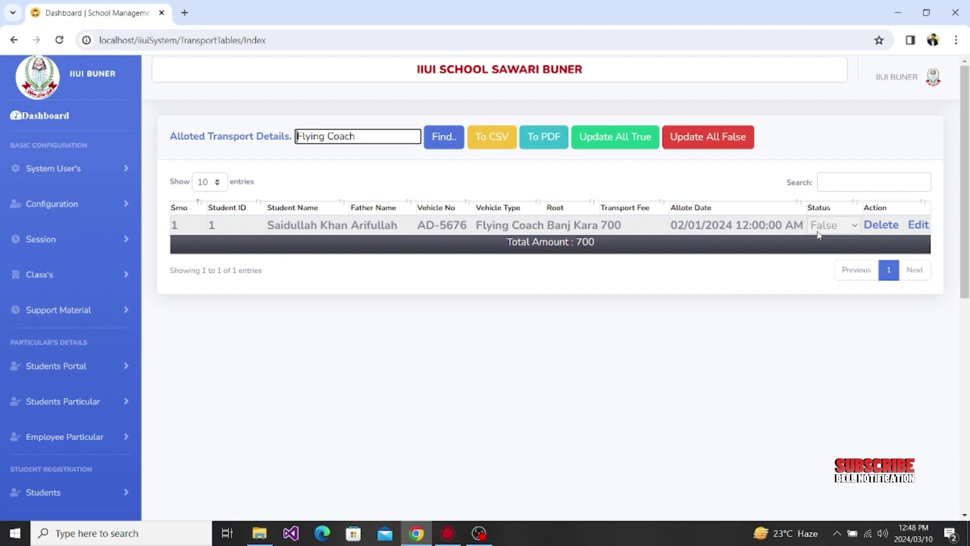
click(600, 137)
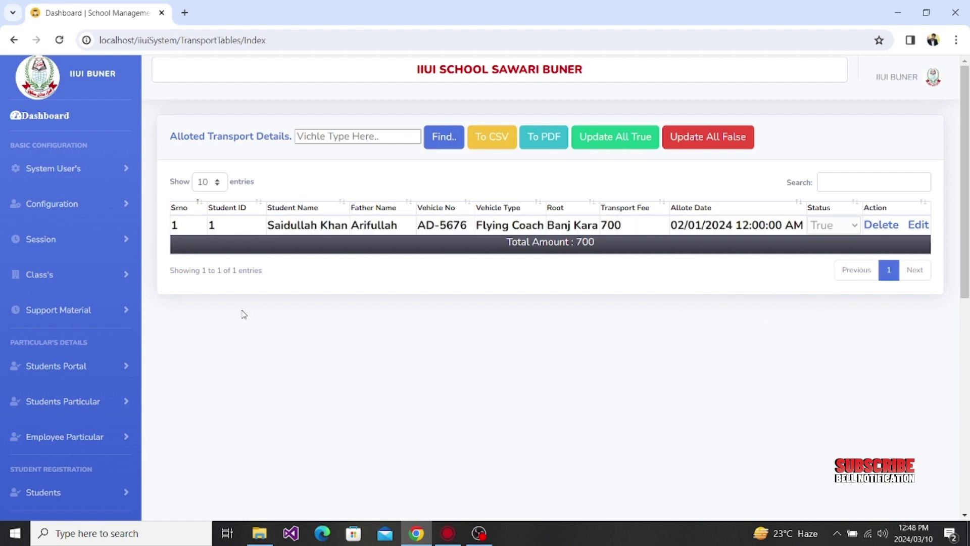
Step: Open the Student Class Wise Promotion form from the student management menu
scroll(149, 351, down, 4)
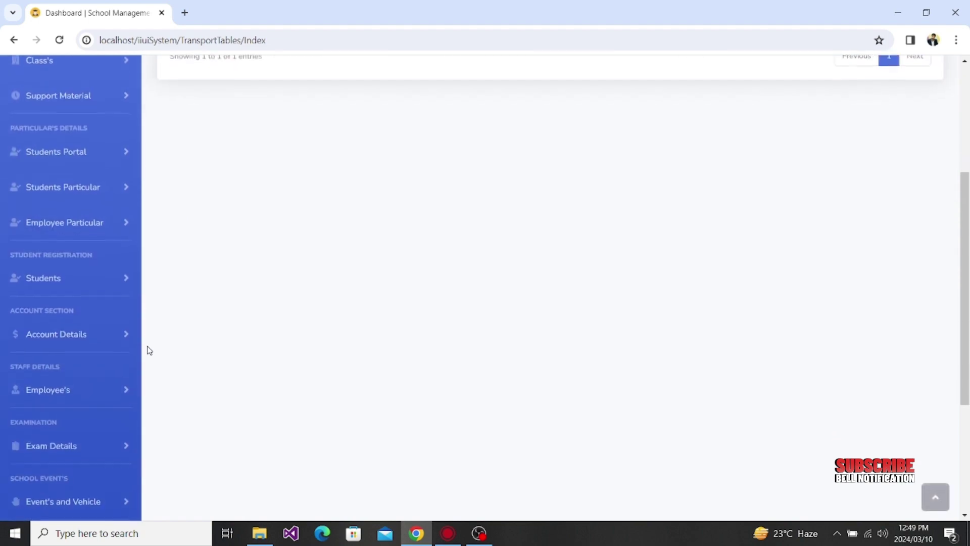
click(105, 282)
scroll(247, 421, down, 3)
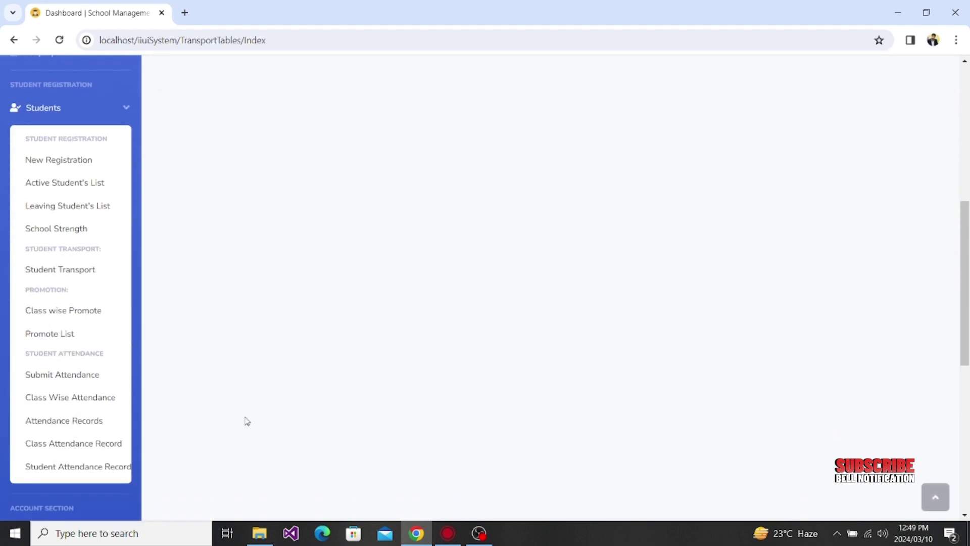
click(68, 313)
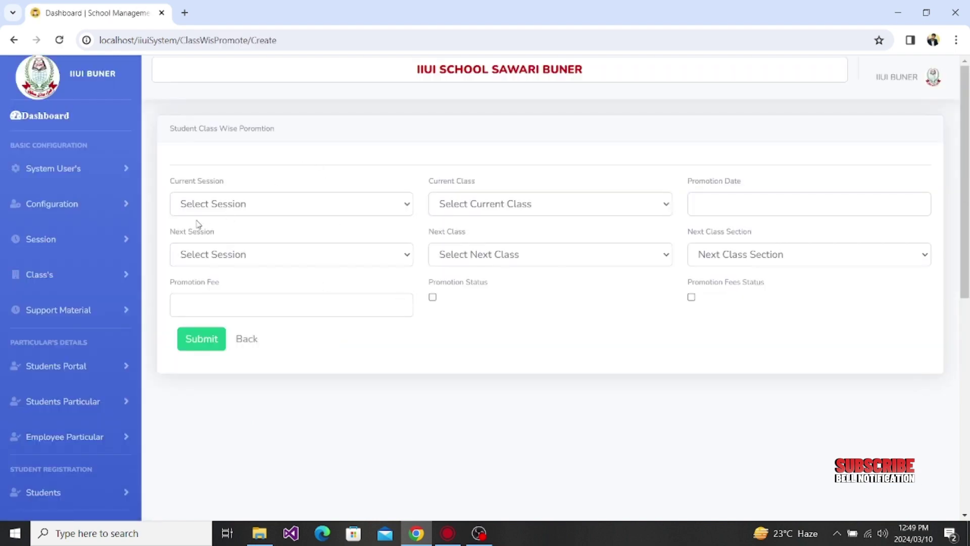
Step: Set current session 2023-24, current class Nursery, and next session 2022-23
click(232, 204)
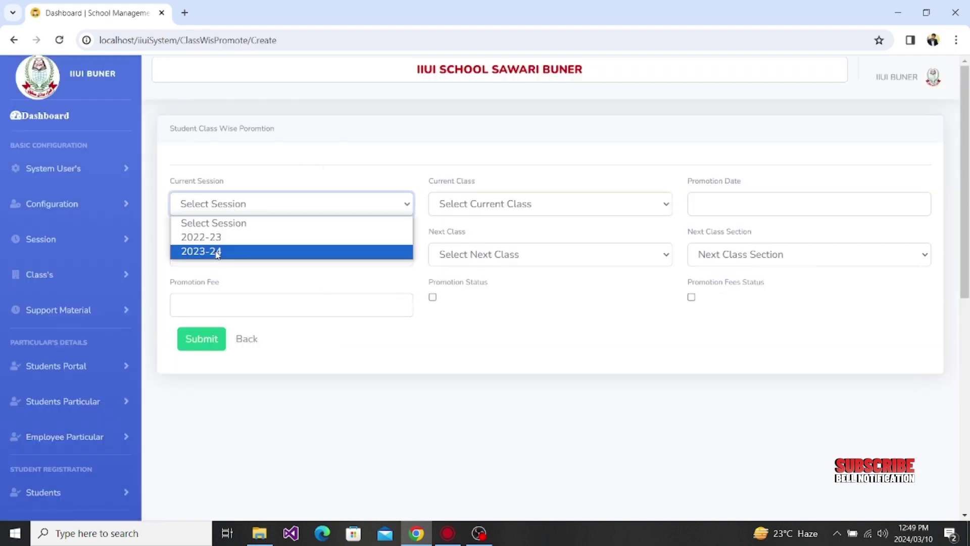
click(216, 251)
click(468, 207)
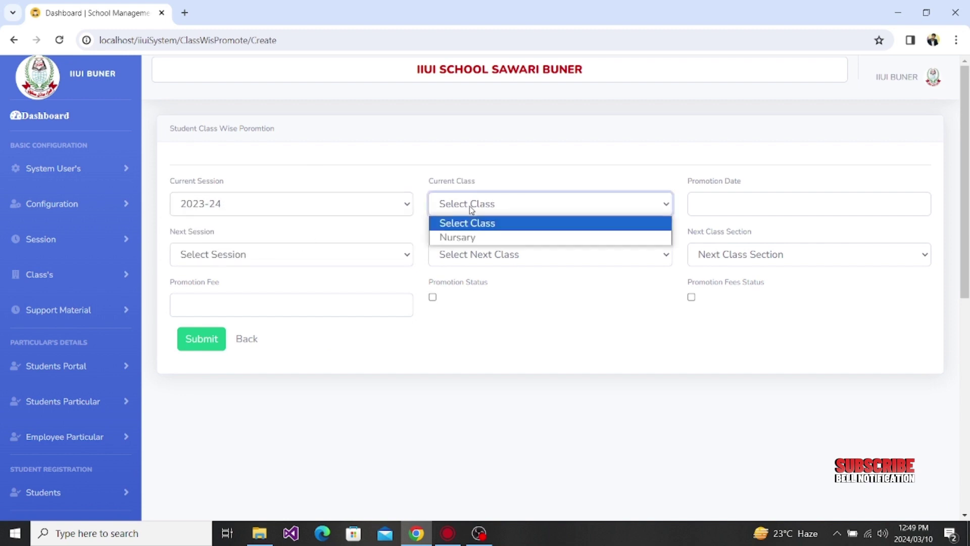
click(480, 238)
click(716, 209)
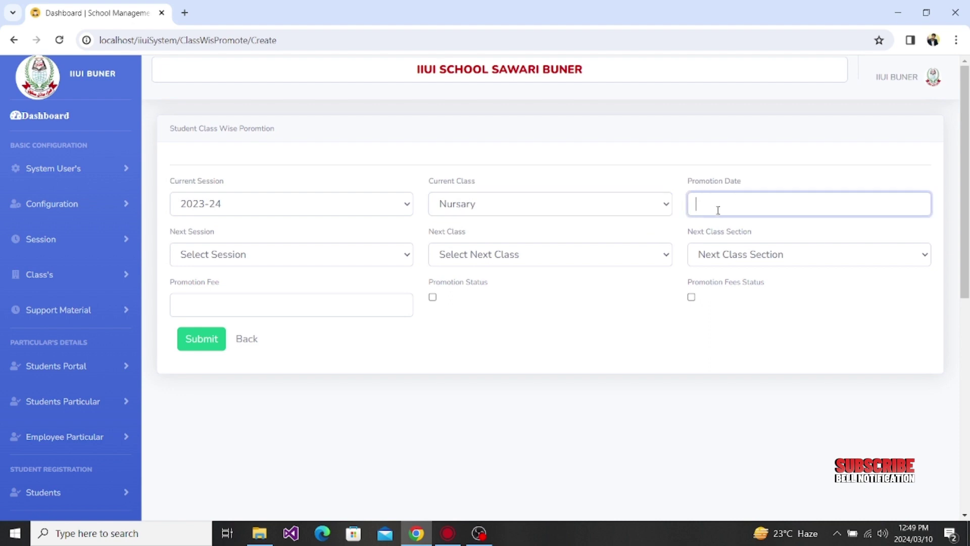
click(368, 258)
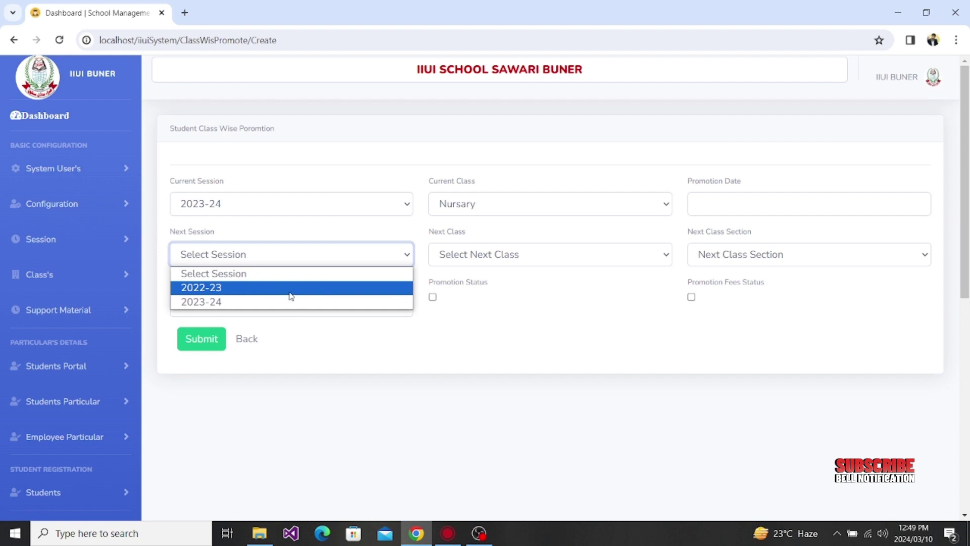
click(290, 293)
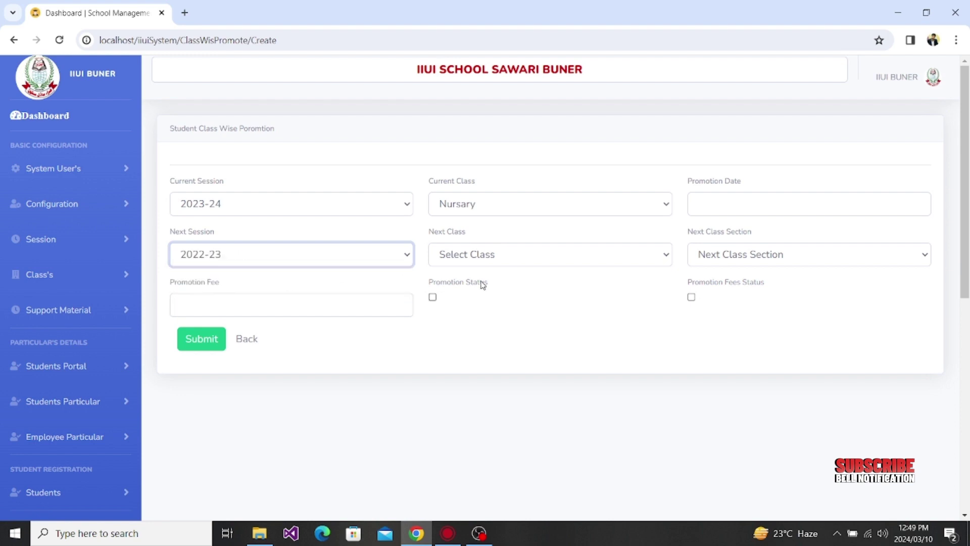
Step: Leave the next class unchanged and set the next class section to A
click(464, 254)
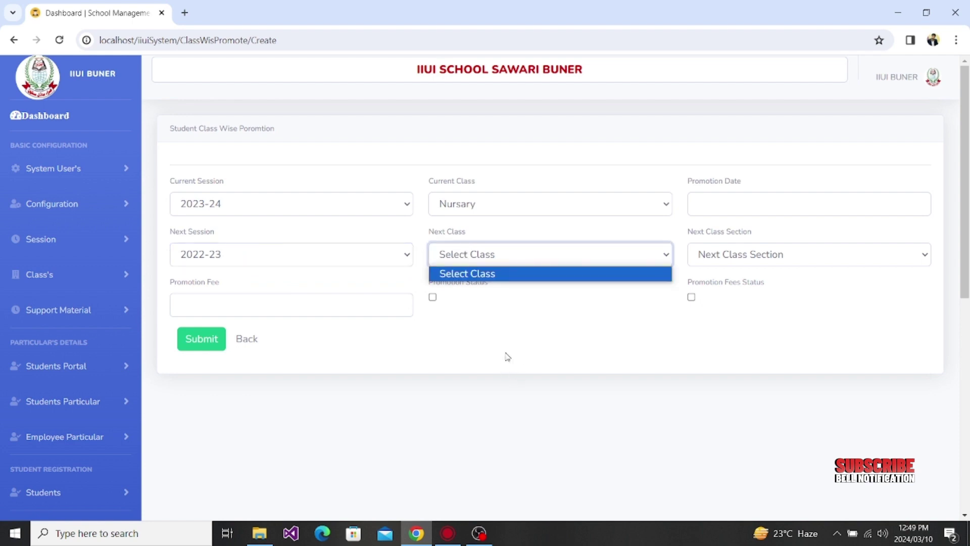
click(521, 294)
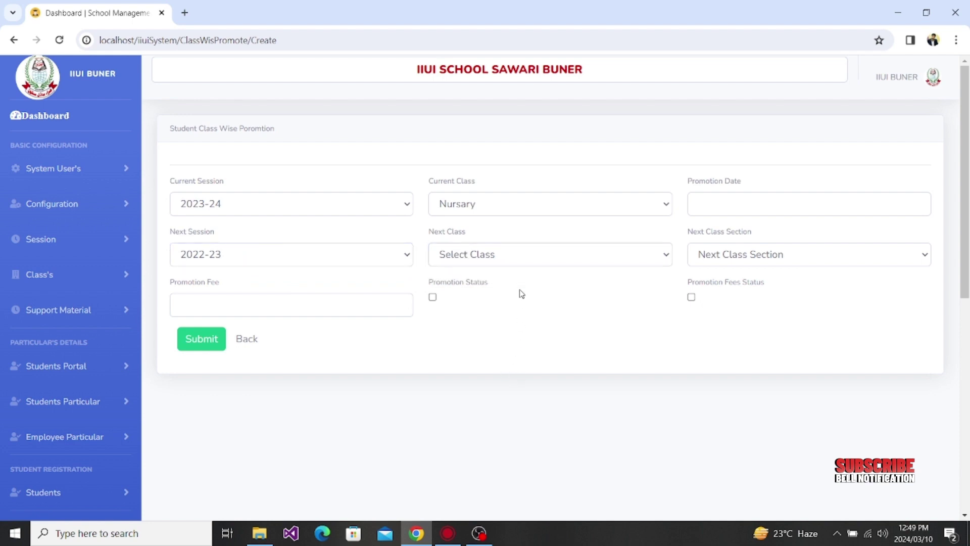
click(512, 262)
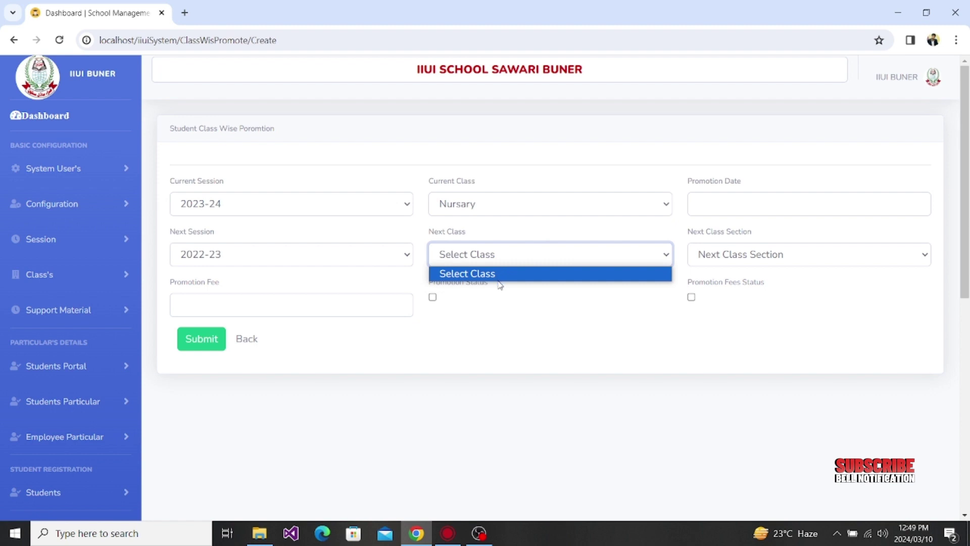
click(501, 276)
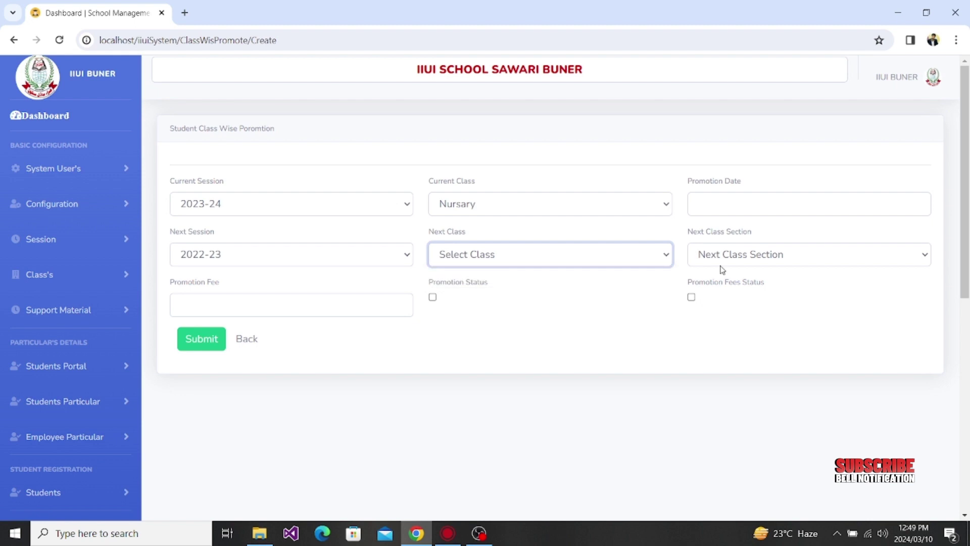
click(738, 255)
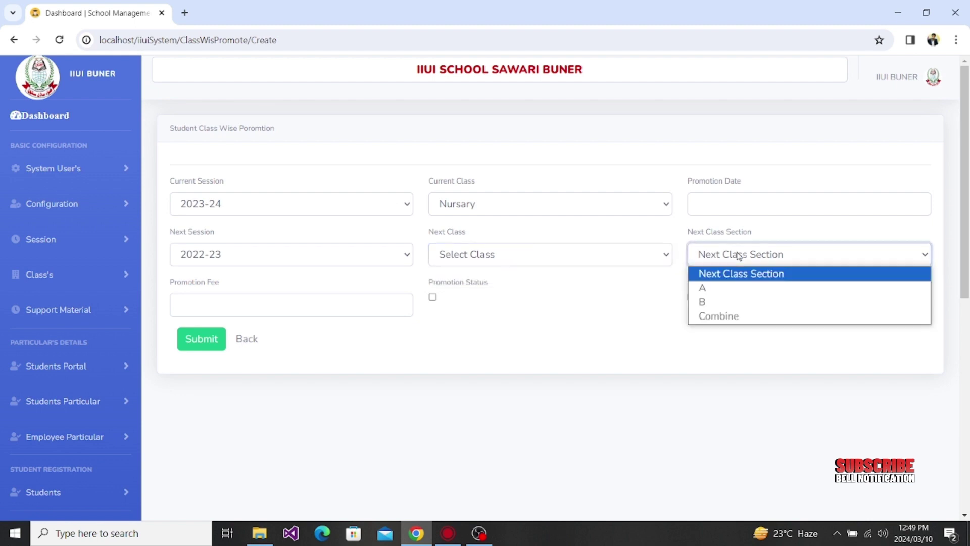
click(746, 284)
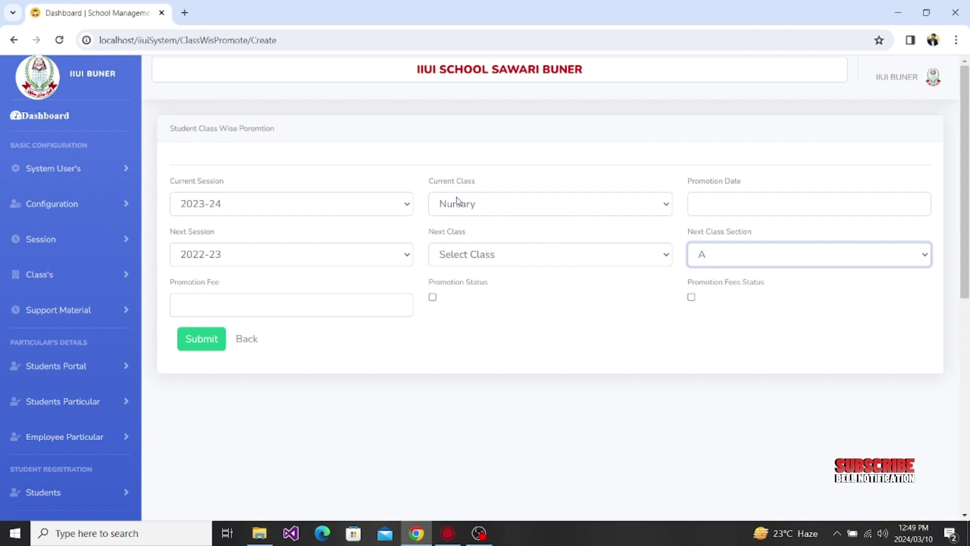
drag(431, 182, 474, 184)
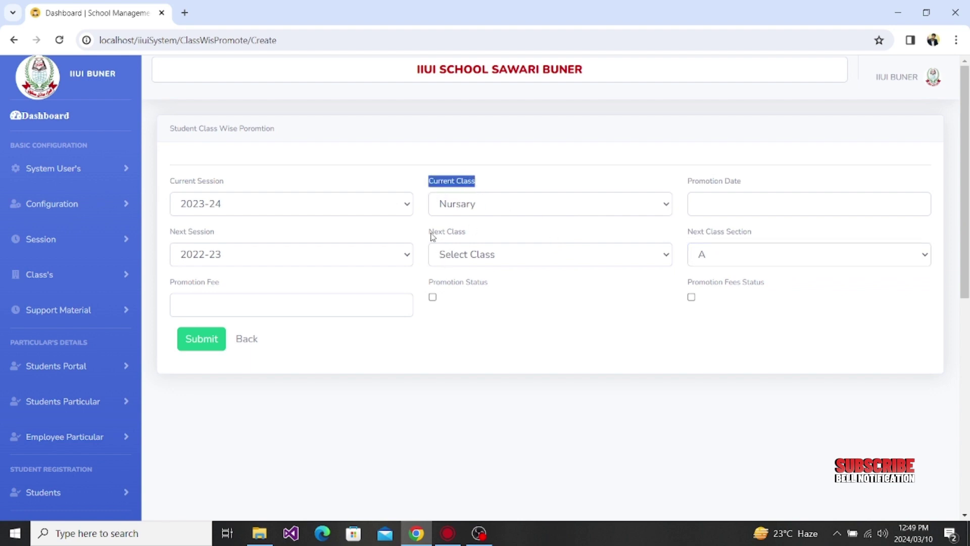
drag(430, 233, 474, 237)
click(474, 237)
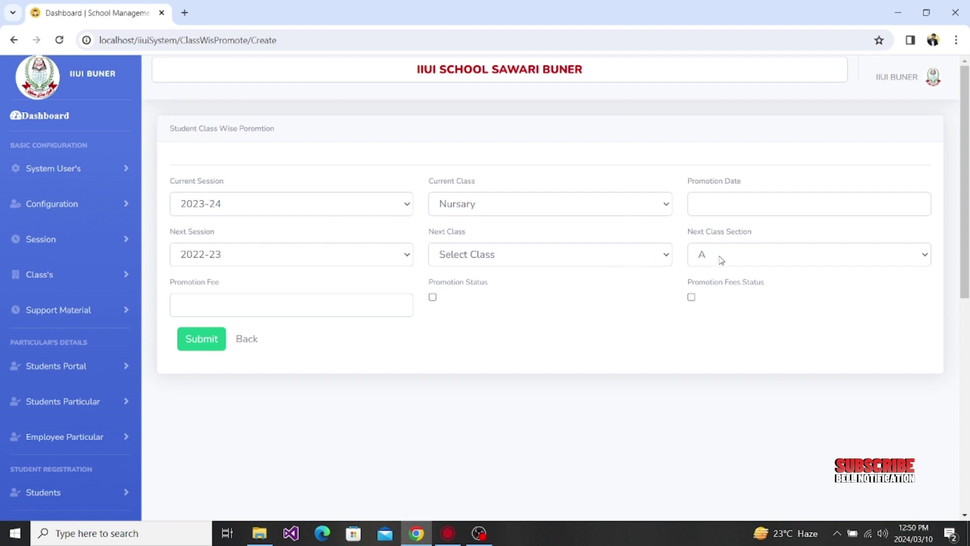
Step: Enter promotion fee 0, tick Promotion Status and Promotion Fees Status, and return to the list
click(327, 305)
text(0)
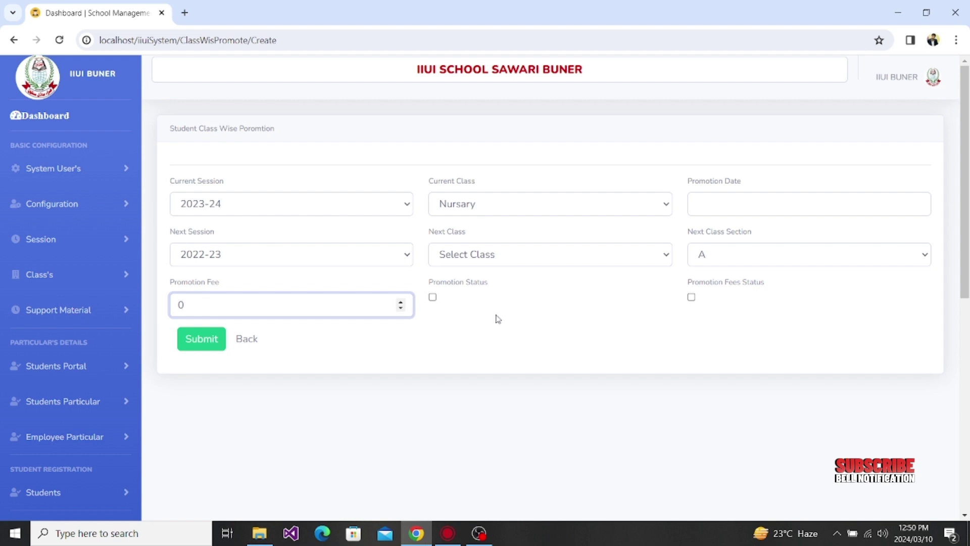
click(433, 298)
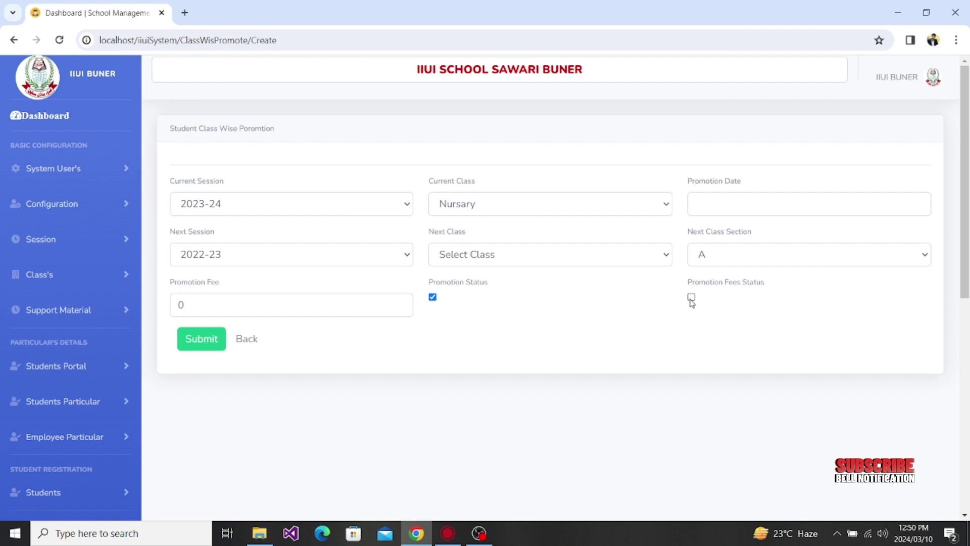
click(692, 297)
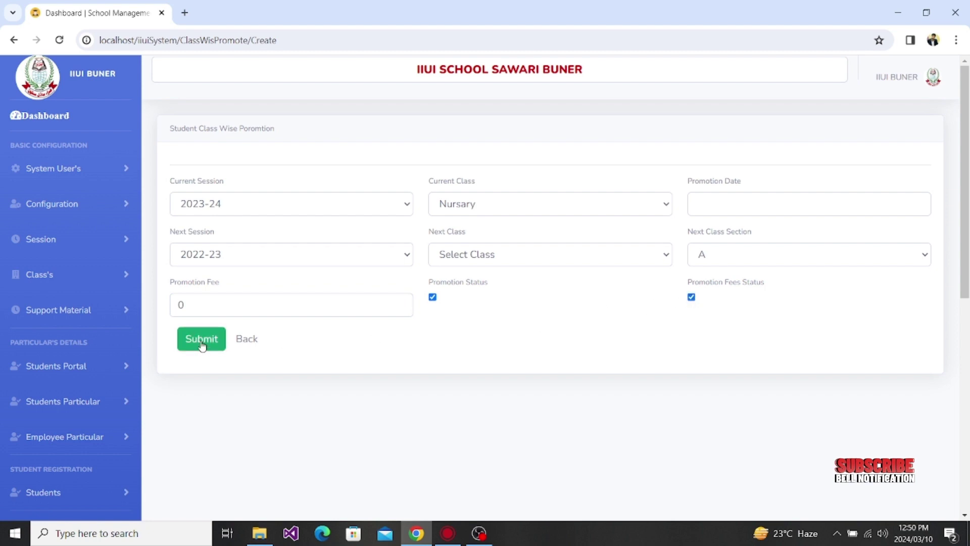
click(245, 345)
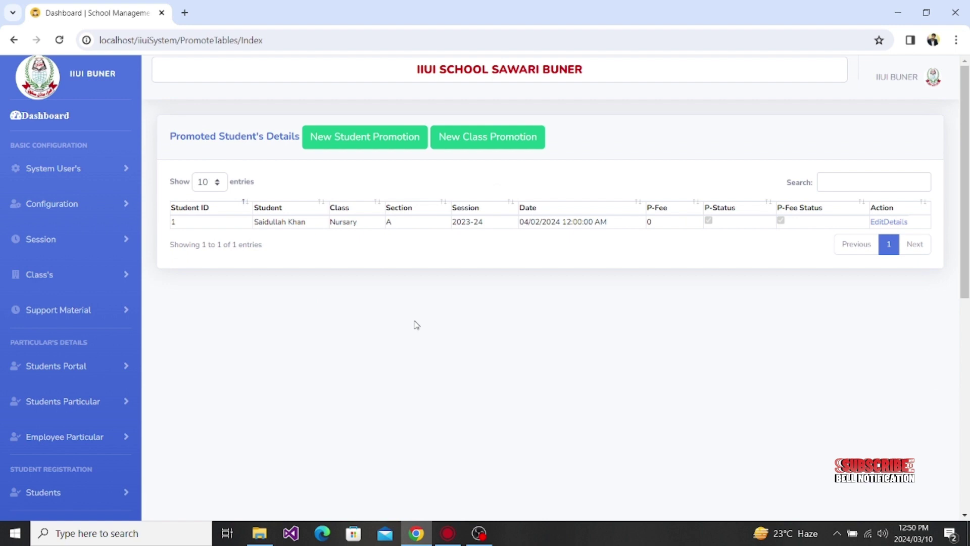
Step: Search the promoted students list by the student's name and open the matching record's EditDetails
click(832, 183)
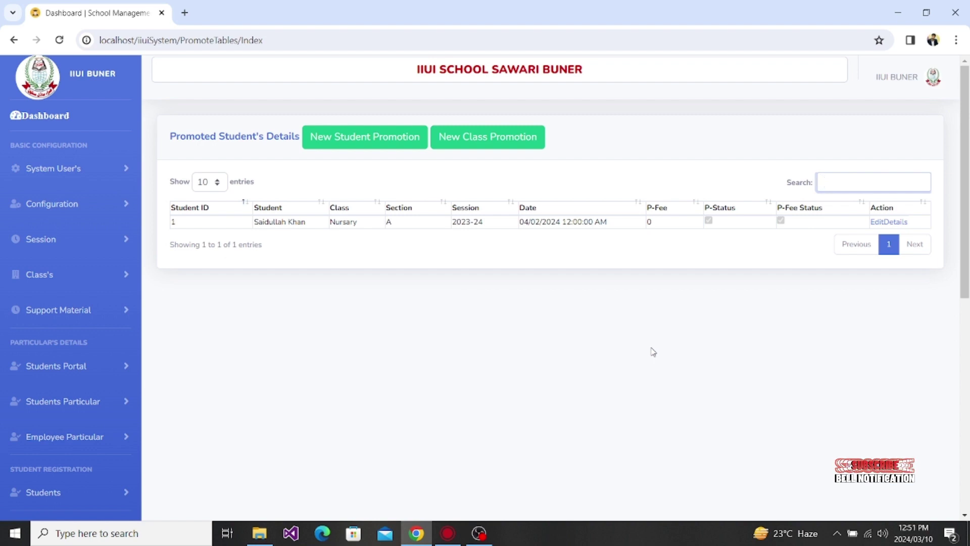
text(said)
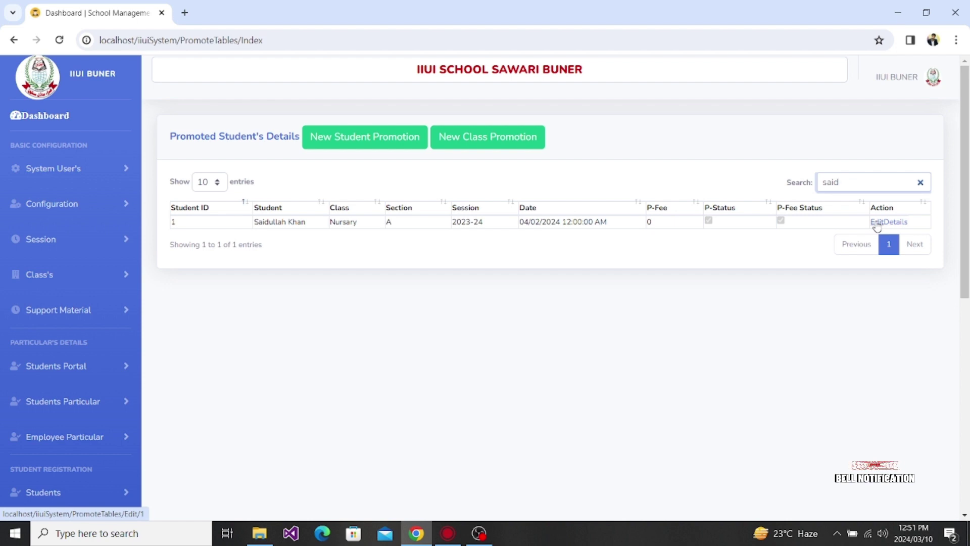
click(877, 225)
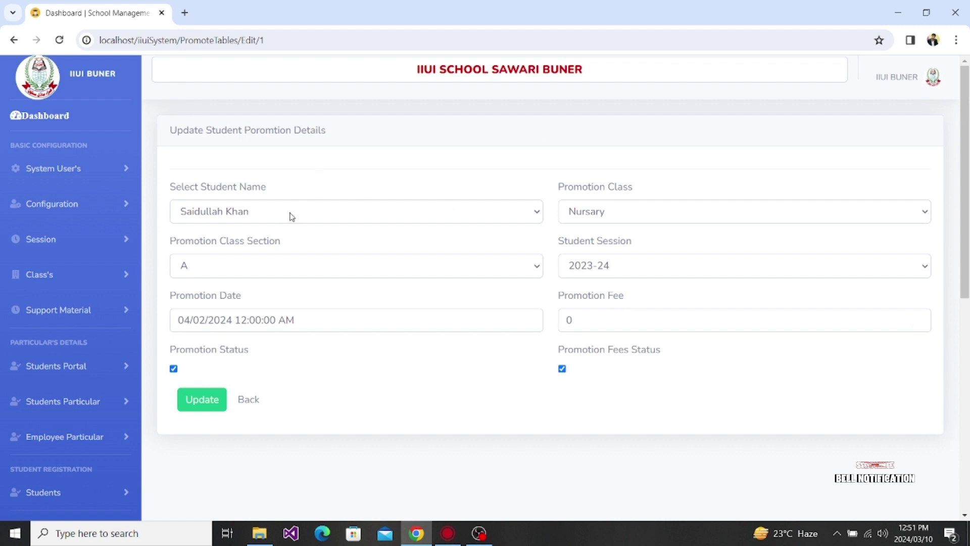
Step: Try section B and check the 2023-24 session on the edit form, then leave without updating
click(597, 214)
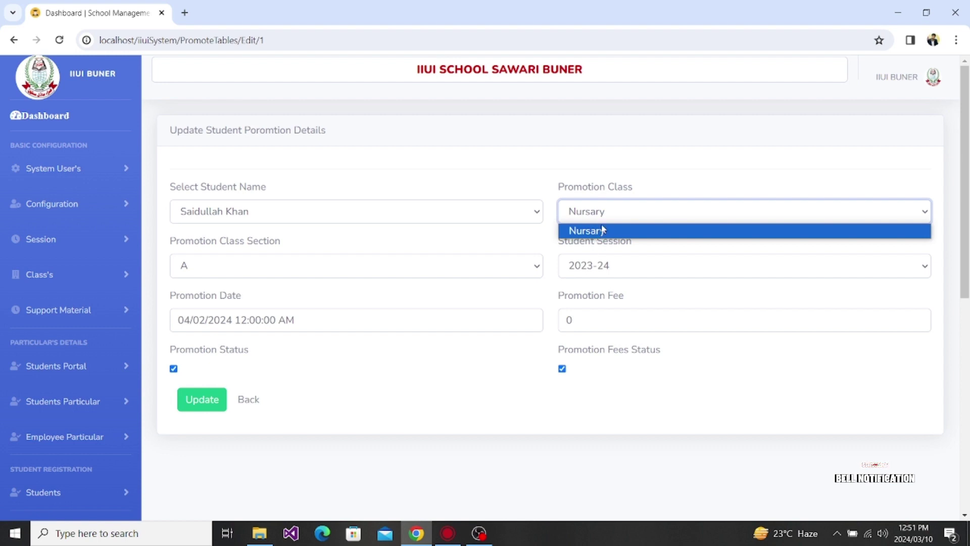
click(493, 272)
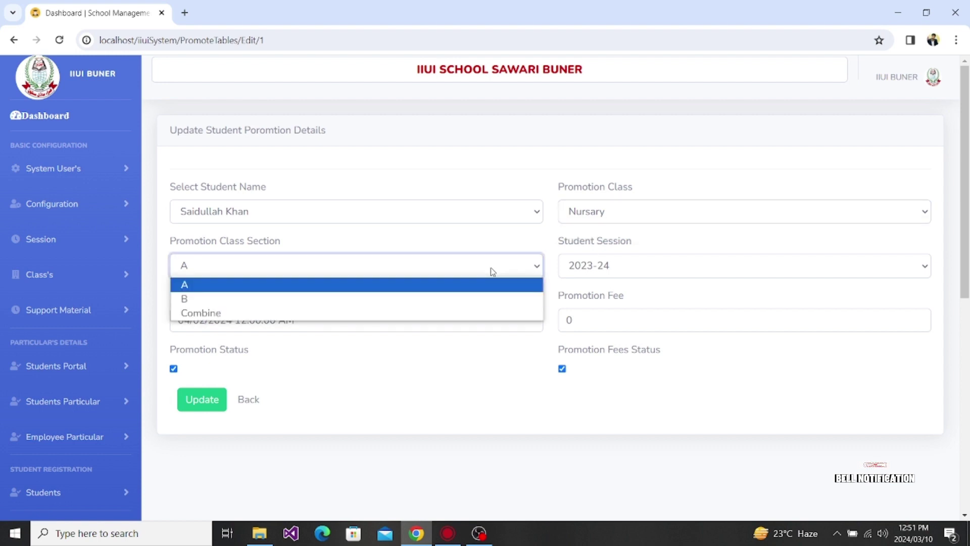
click(493, 271)
click(493, 272)
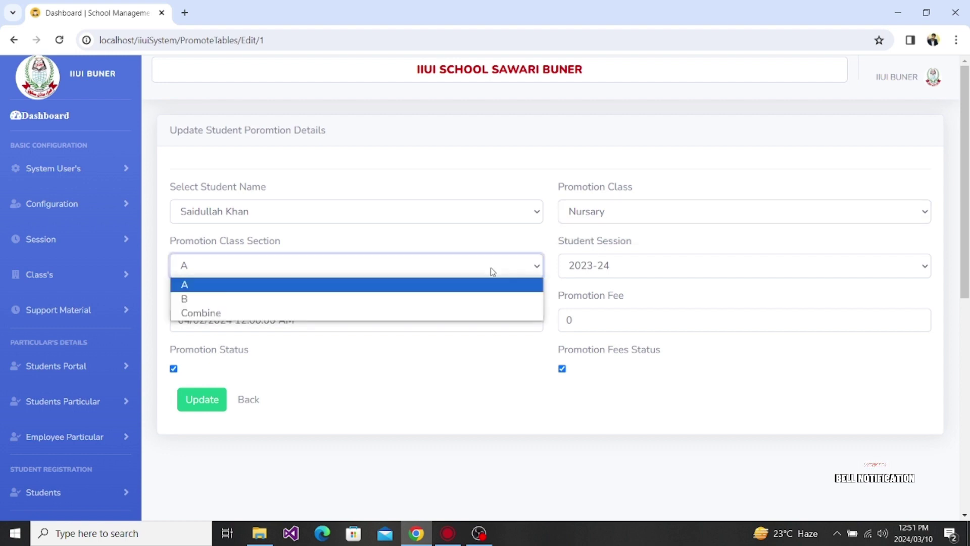
click(416, 299)
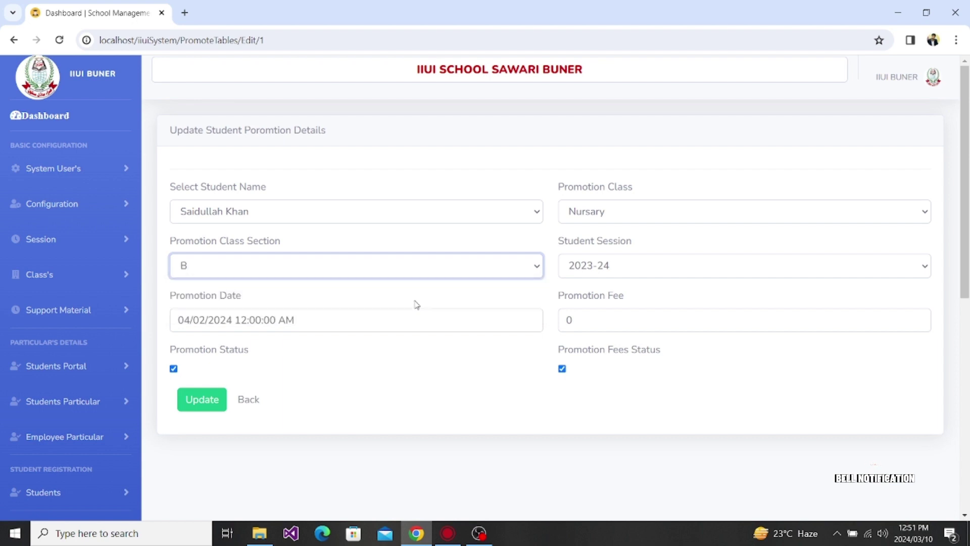
click(625, 270)
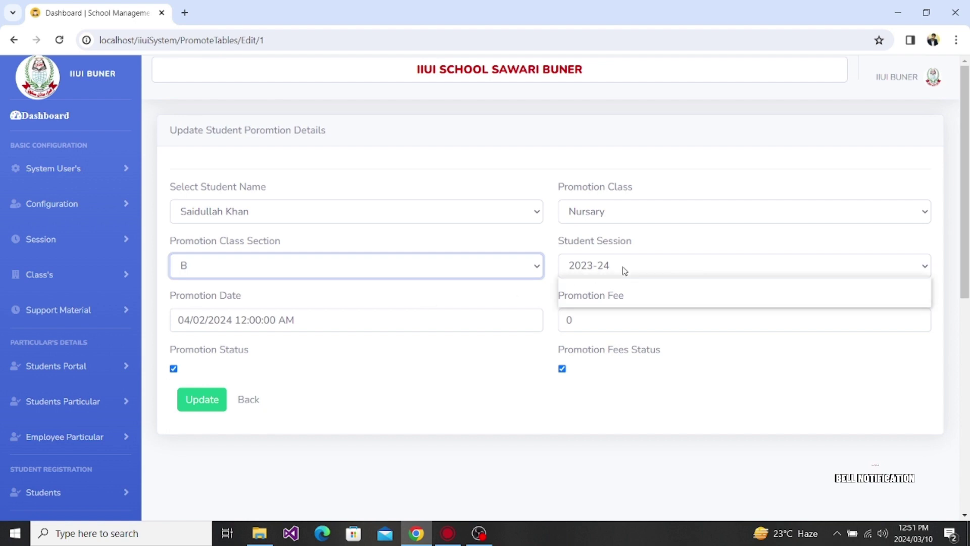
click(624, 270)
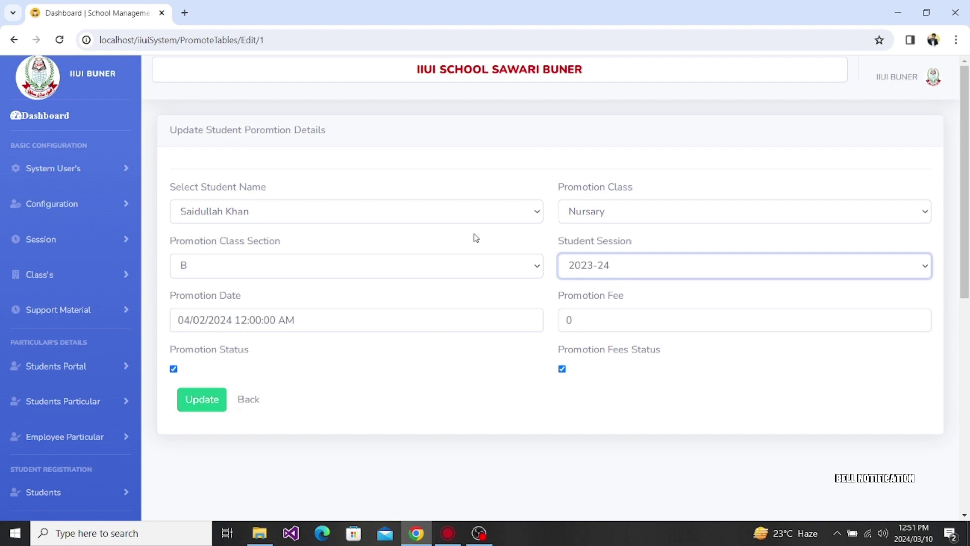
click(249, 400)
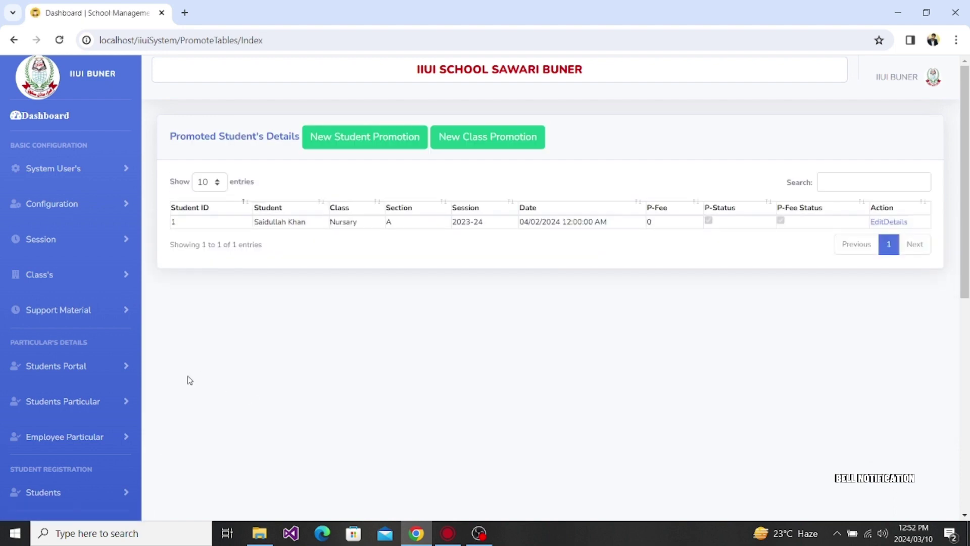
Step: Expand and collapse the Students sidebar menu, then expand Students Particular to reveal Student Particular
scroll(188, 377, down, 4)
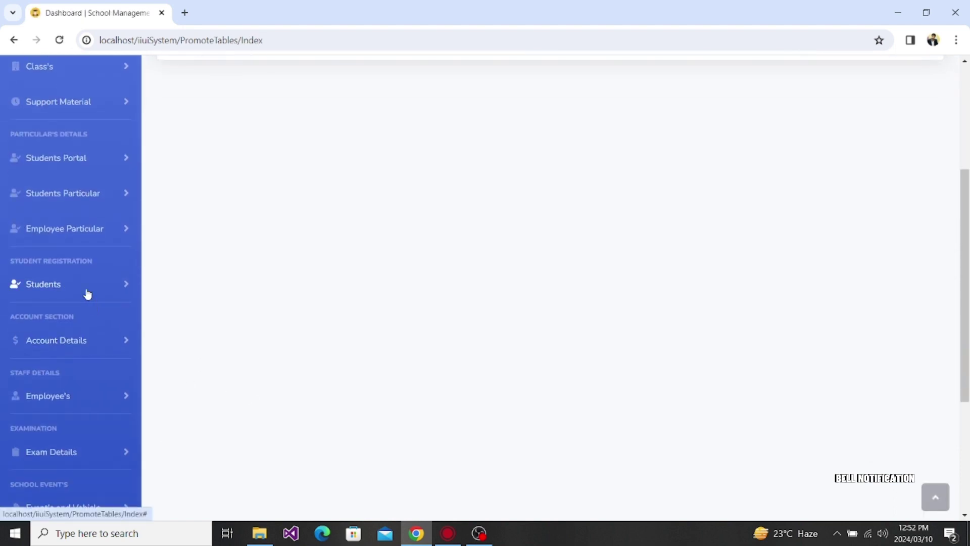
click(84, 286)
scroll(272, 325, down, 3)
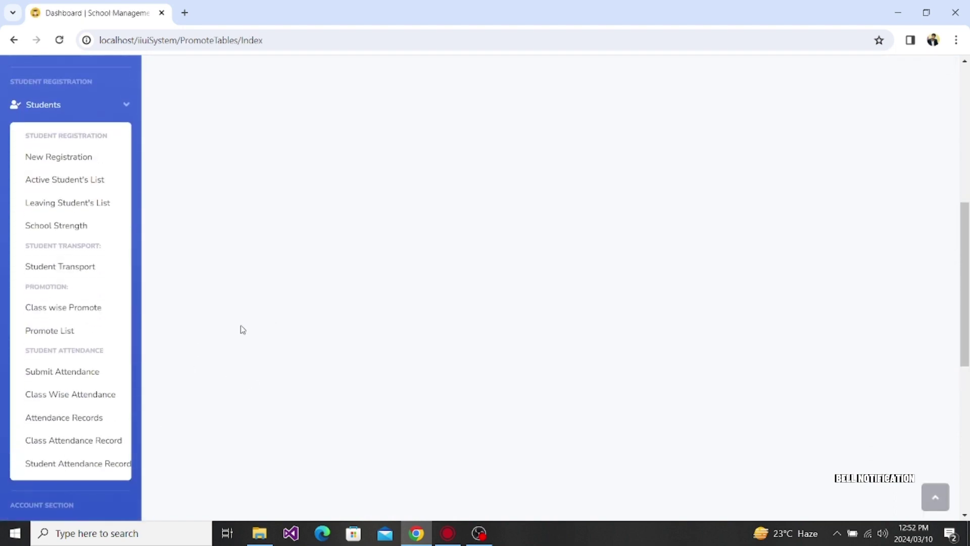
scroll(381, 254, up, 5)
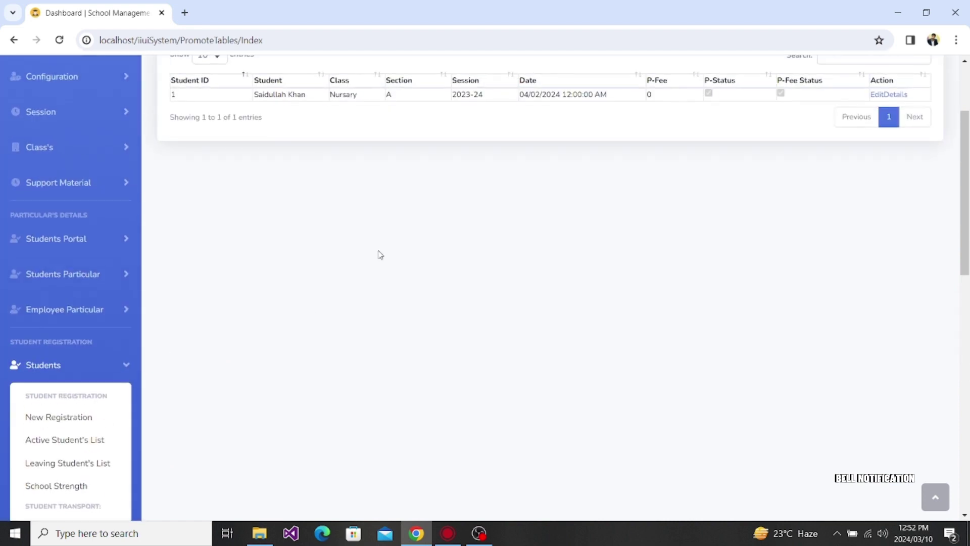
scroll(381, 254, down, 4)
scroll(380, 255, down, 2)
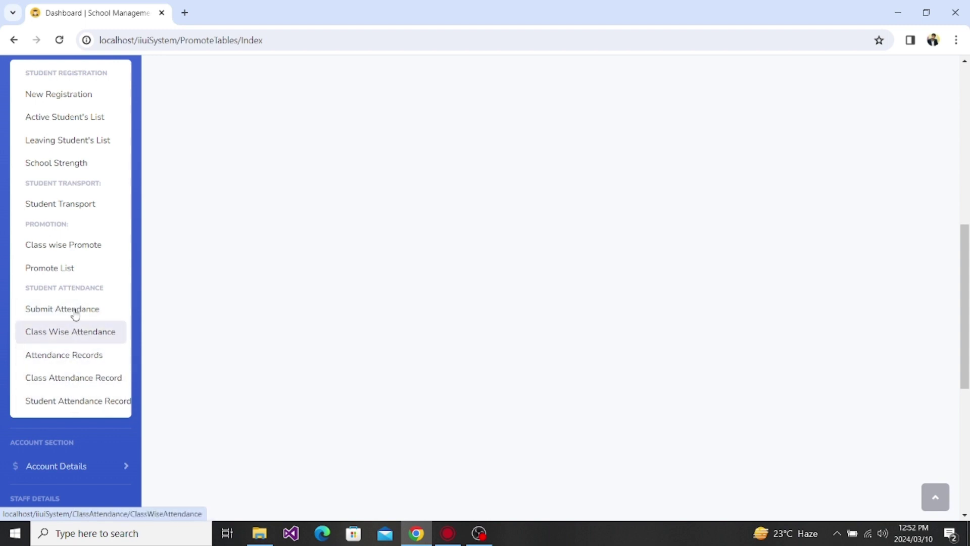
scroll(243, 287, up, 1)
scroll(243, 287, up, 2)
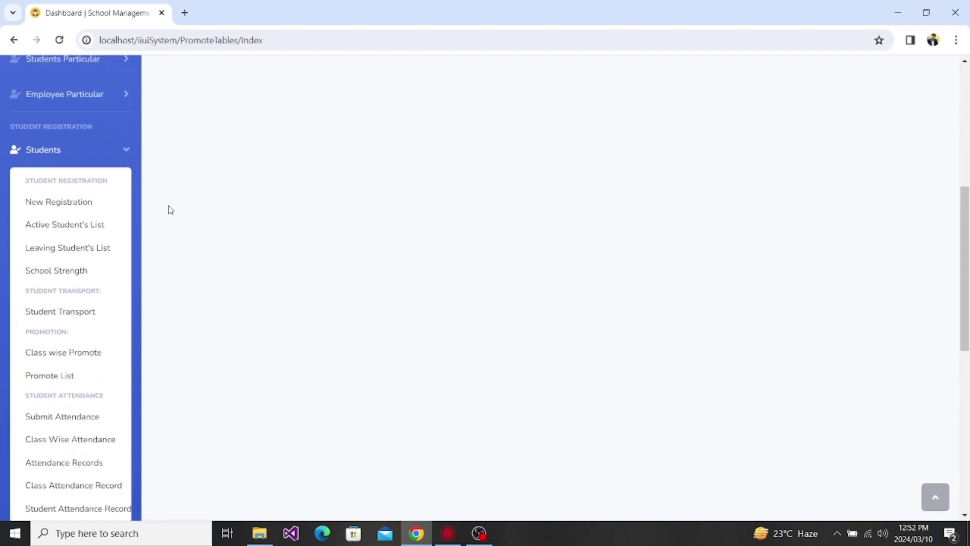
click(118, 151)
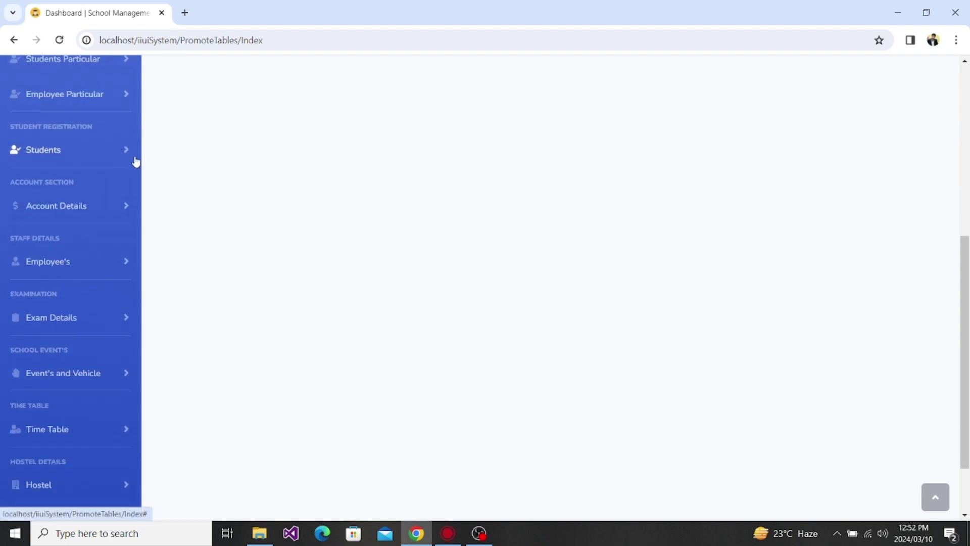
click(86, 148)
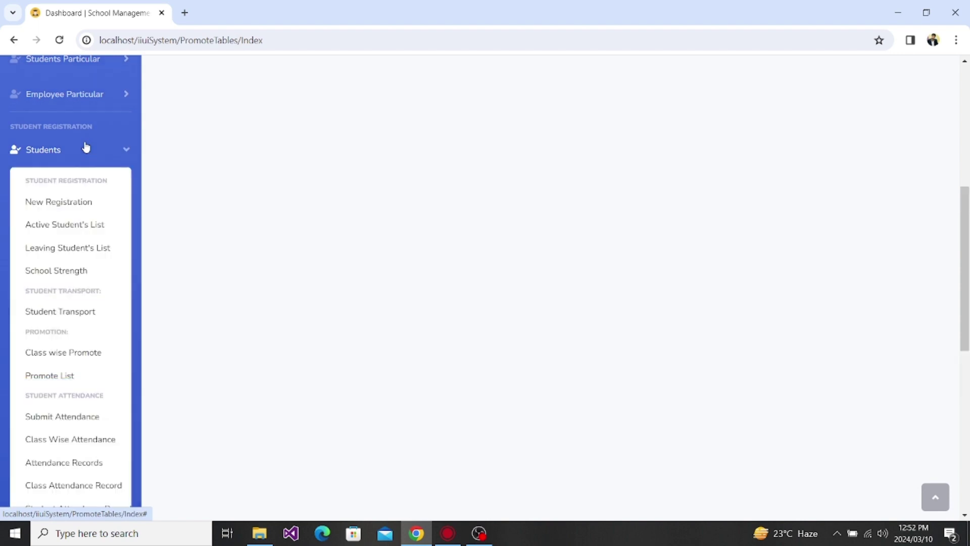
scroll(267, 327, down, 2)
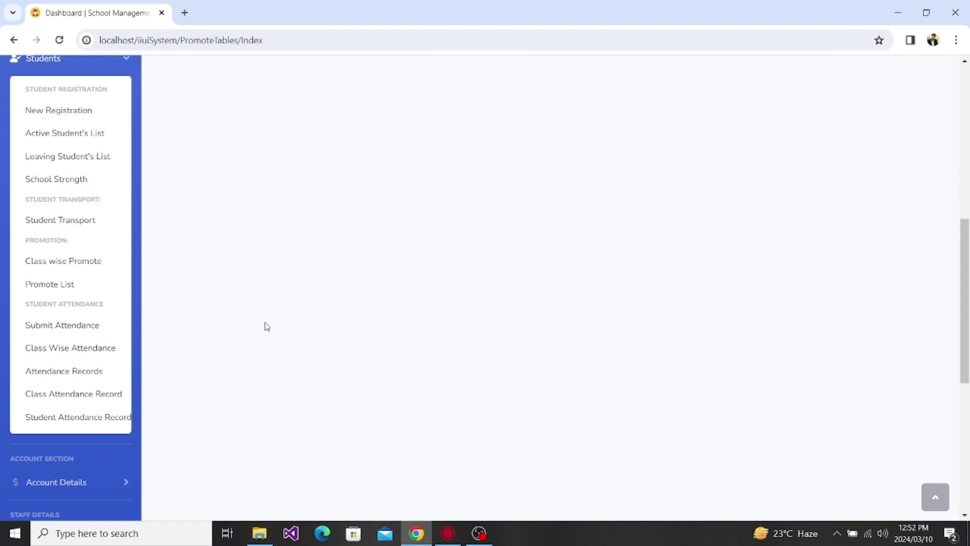
scroll(172, 160, up, 1)
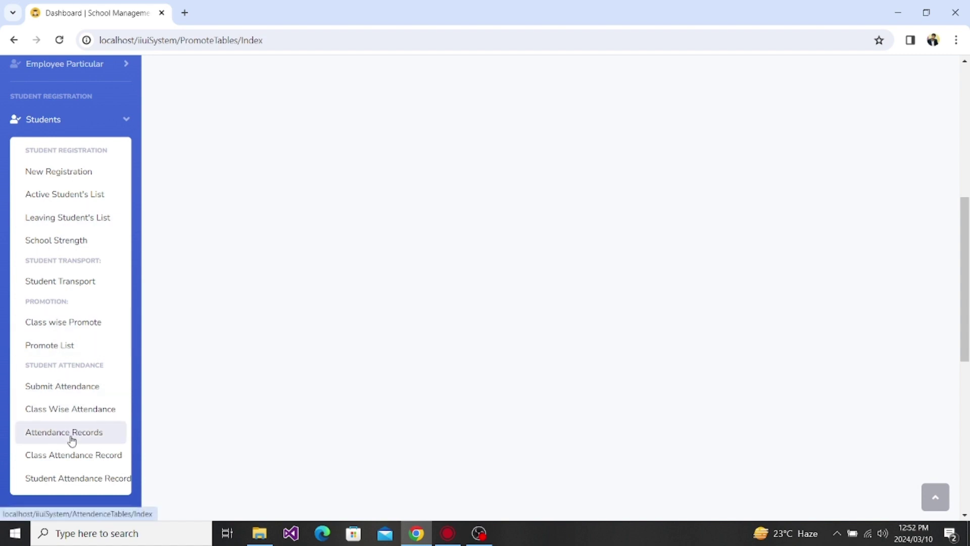
click(112, 124)
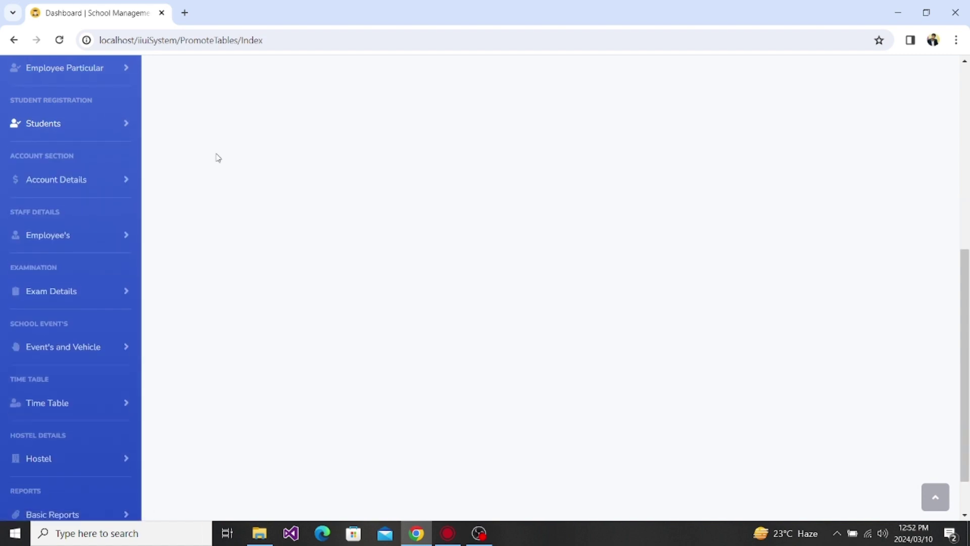
scroll(217, 156, down, 1)
scroll(176, 166, up, 3)
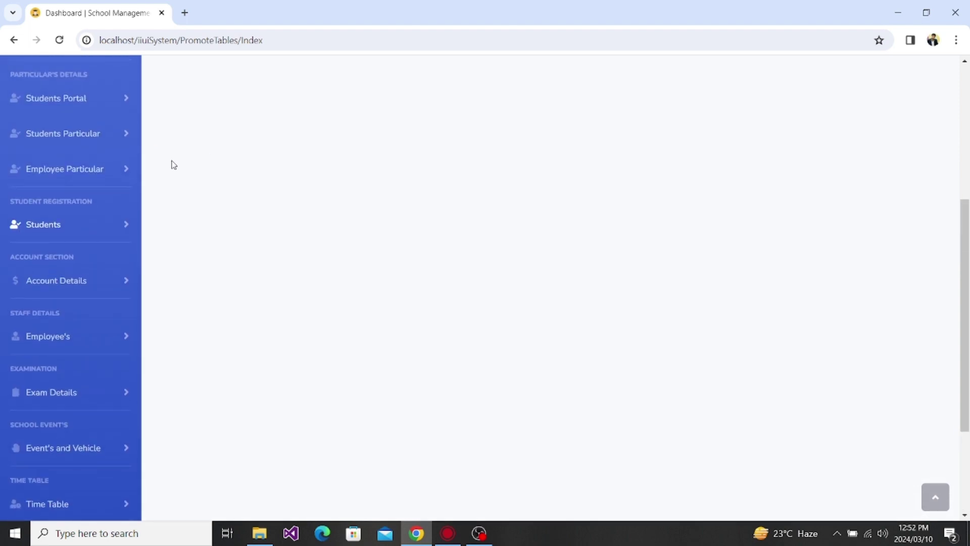
click(112, 145)
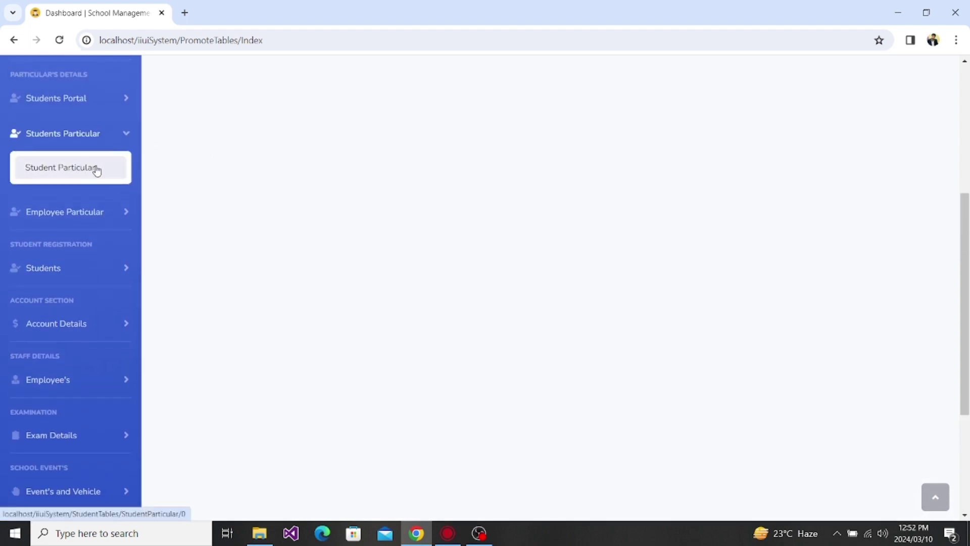